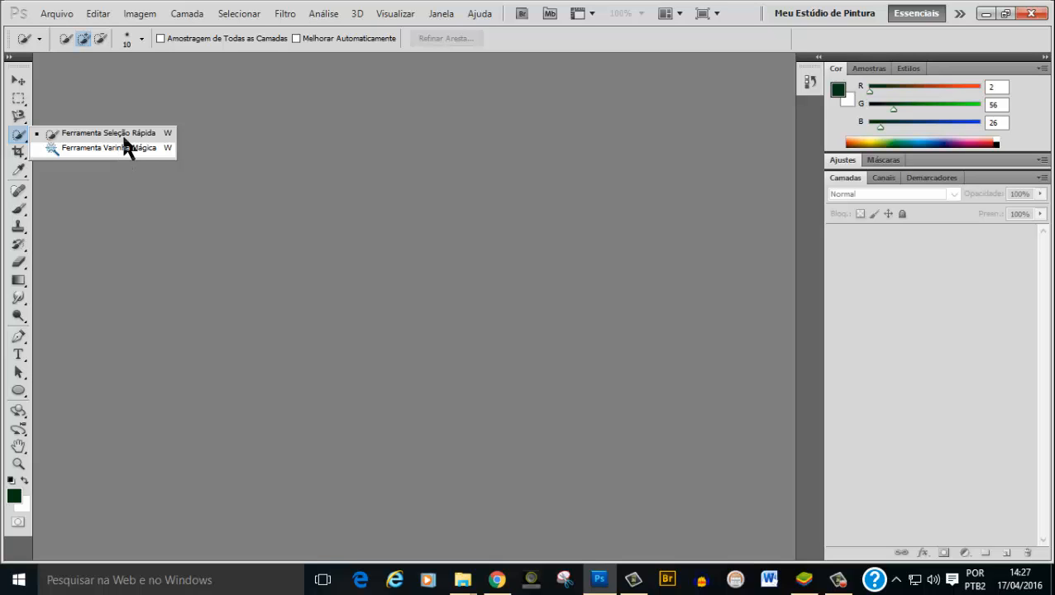
- Activate the Quick Selection tool and open the image carro-popular-2016-01 from the folder Imagens para aula de corel
click(88, 133)
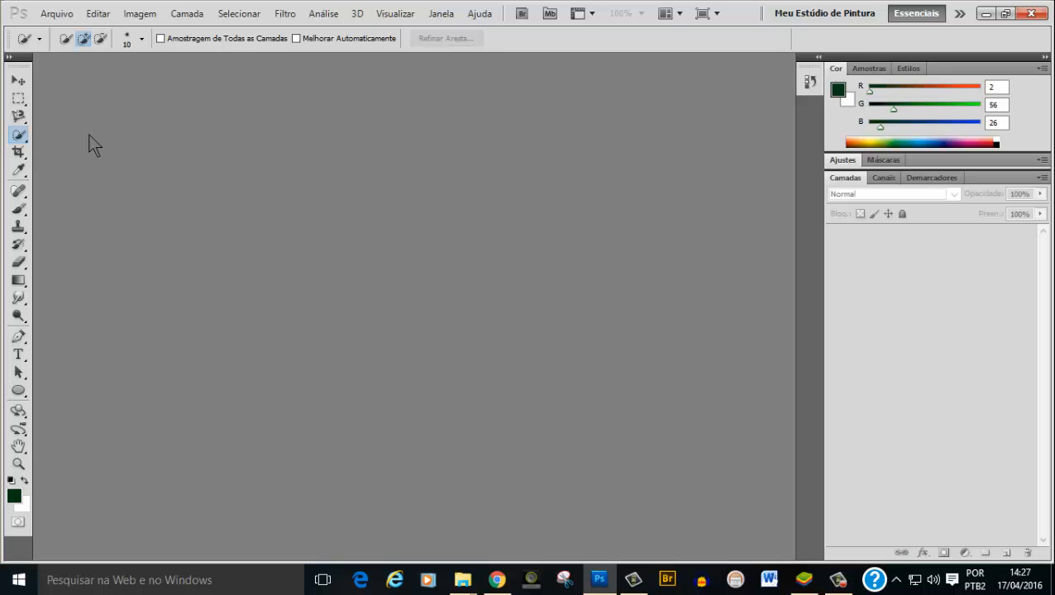
double_click(391, 301)
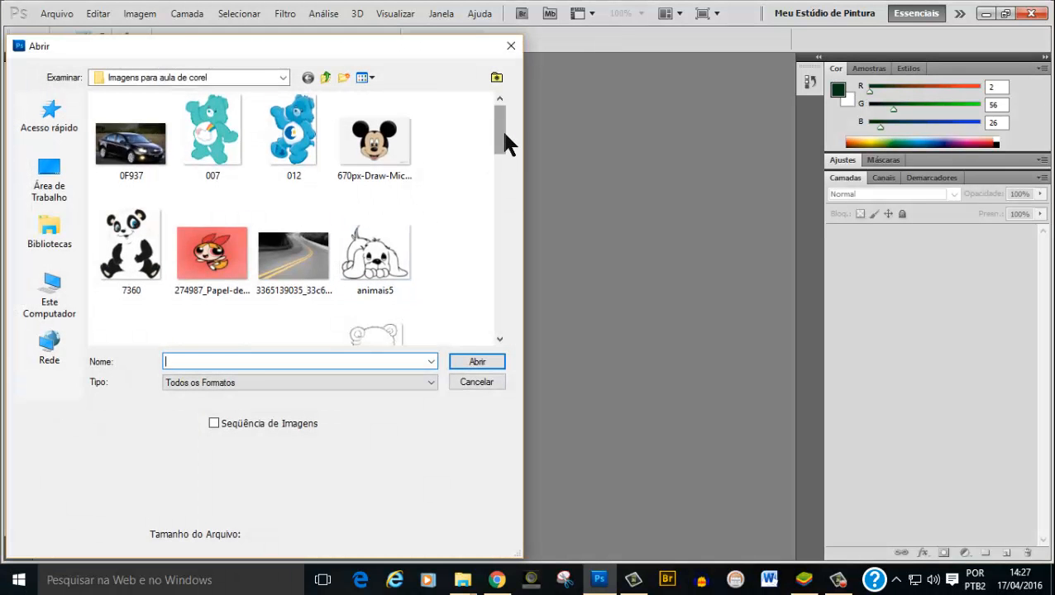
drag(505, 132, 505, 218)
click(137, 169)
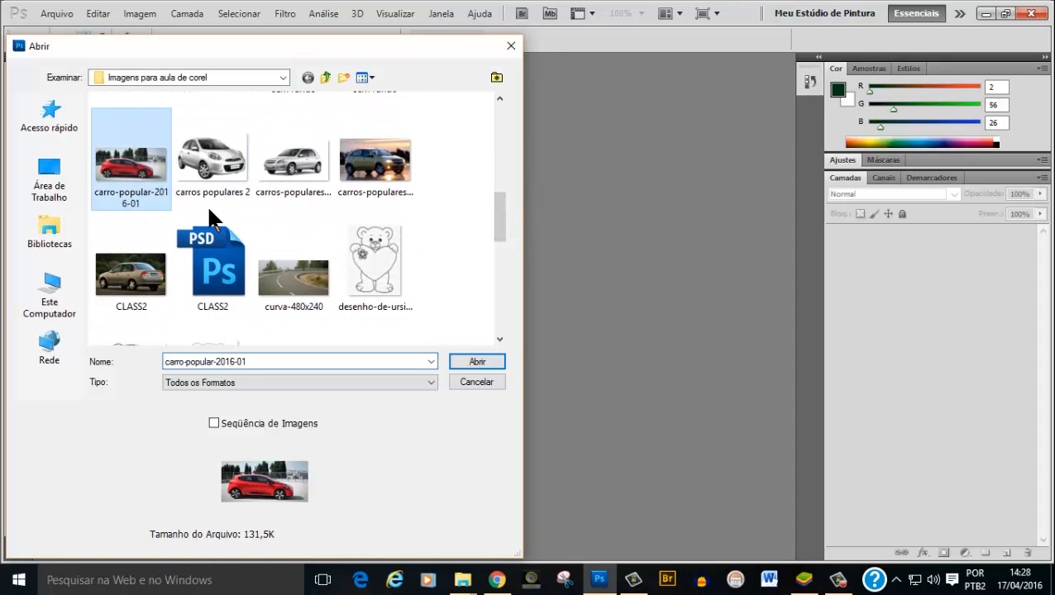
click(480, 364)
click(609, 296)
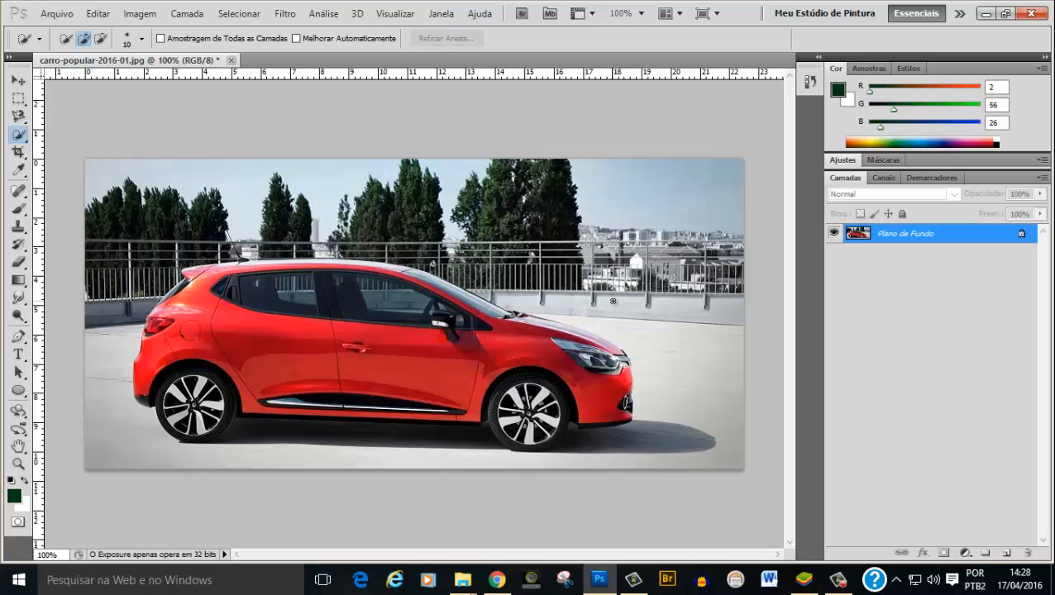
- Select the background around the red car with the Quick Selection tool, leaving out the car and its shadow
key(ctrl+plus)
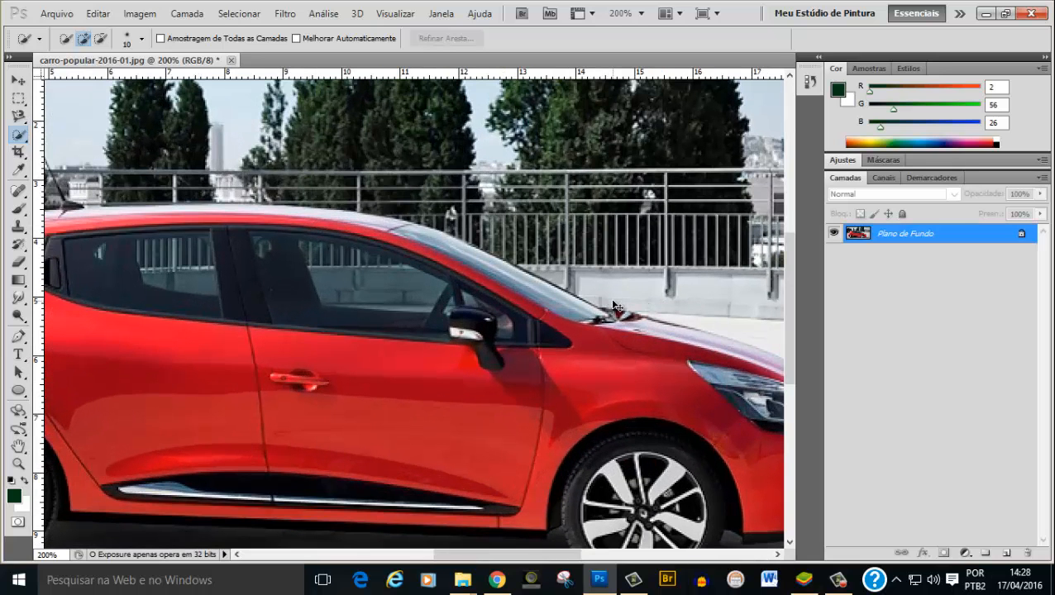
key(ctrl+minus)
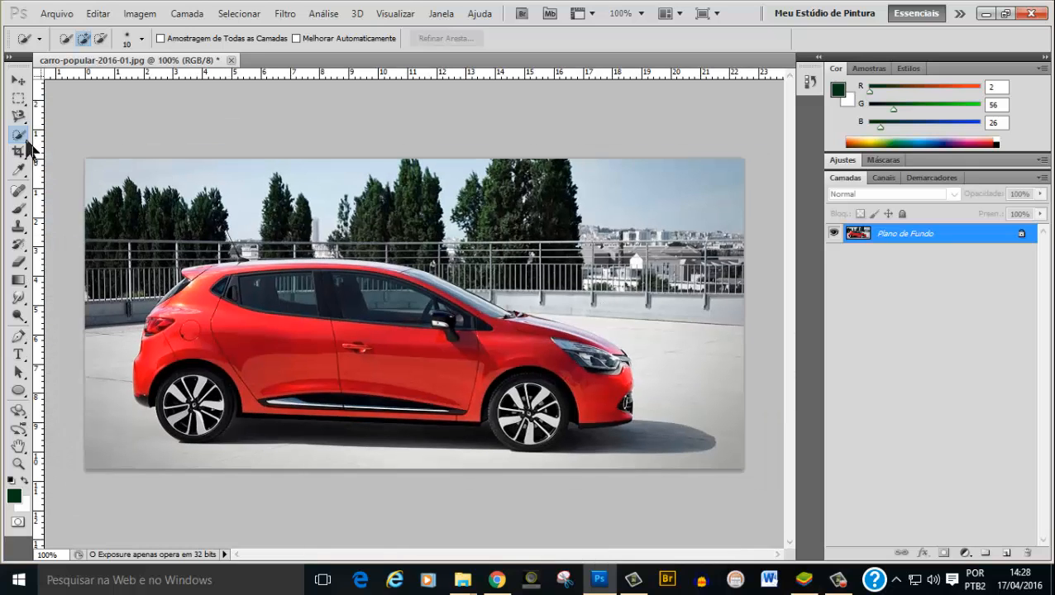
right_click(18, 134)
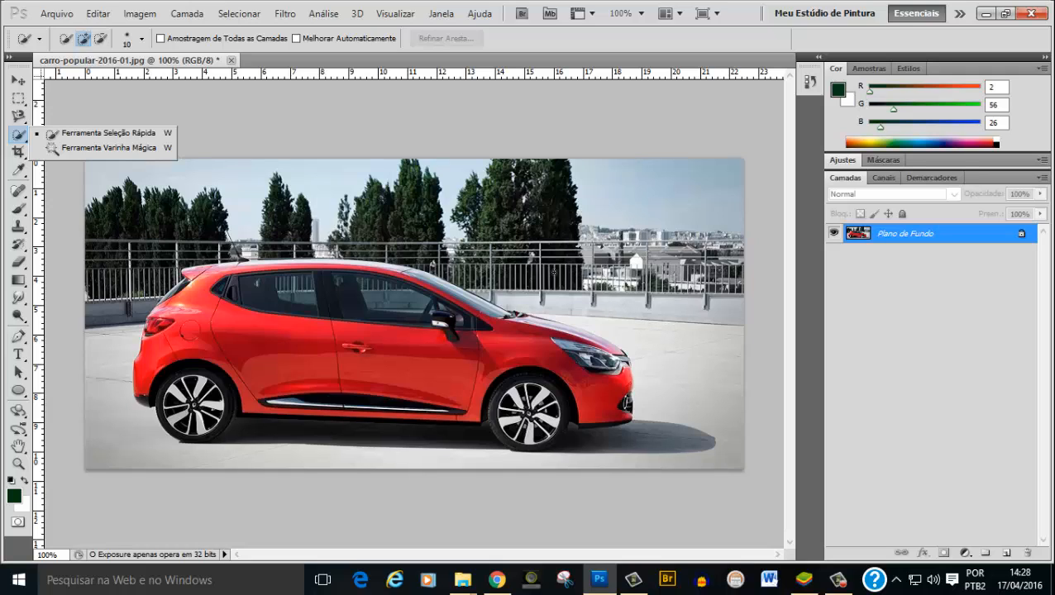
click(63, 135)
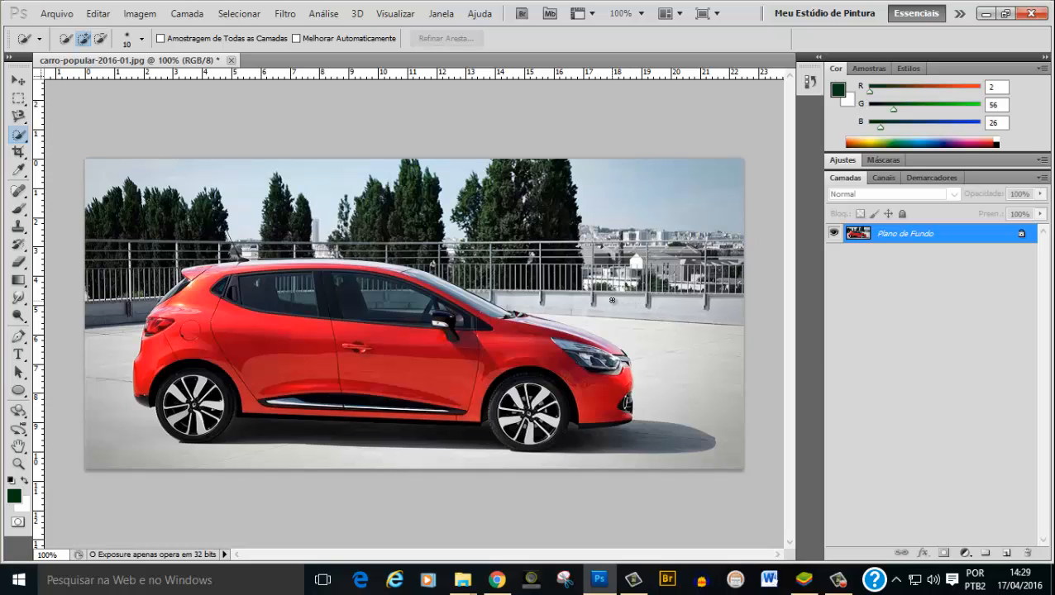
drag(615, 304, 694, 348)
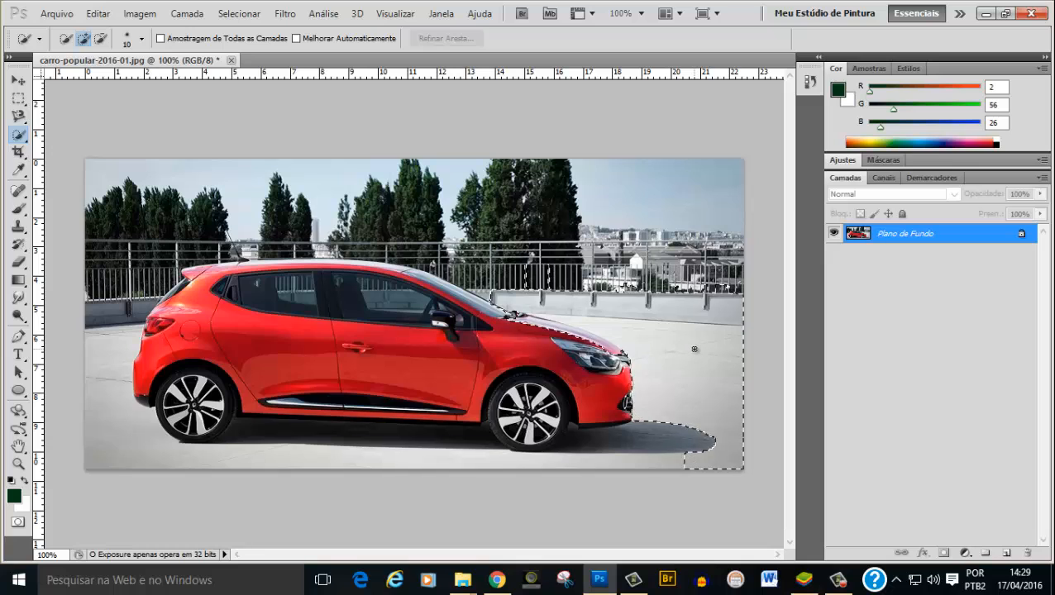
mouse_move(597, 443)
mouse_down()
mouse_move(573, 466)
mouse_move(411, 467)
mouse_move(225, 461)
mouse_move(136, 444)
mouse_move(104, 320)
mouse_move(130, 249)
mouse_move(165, 221)
mouse_move(149, 271)
mouse_move(184, 251)
mouse_move(267, 238)
mouse_move(344, 249)
mouse_move(259, 206)
mouse_move(247, 179)
mouse_move(388, 212)
mouse_move(406, 243)
mouse_move(427, 201)
mouse_up()
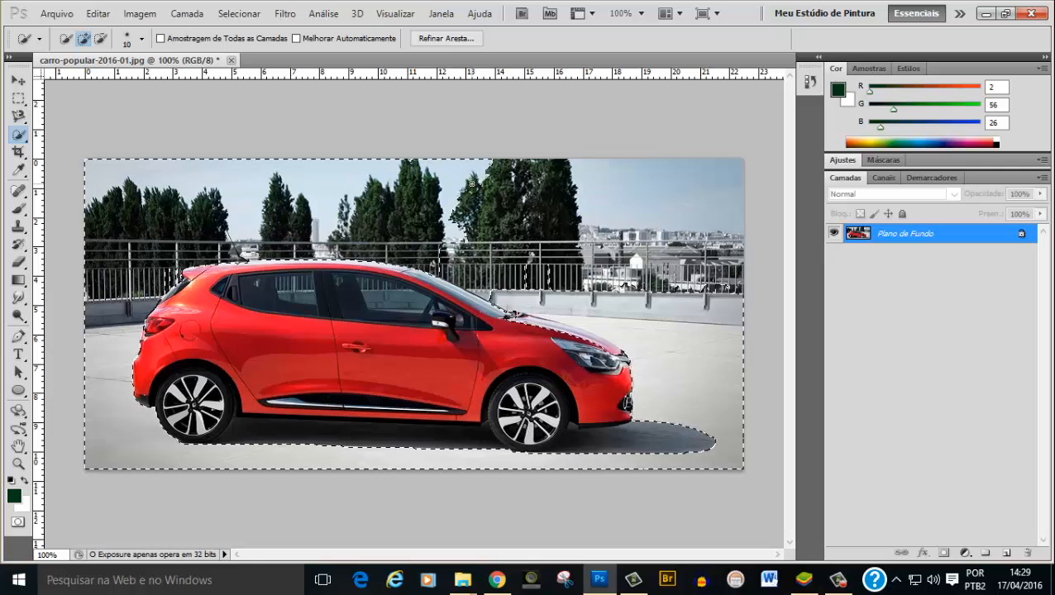
- Add the large trees, the sky and the city buildings beyond the car's front to the background selection
key(ctrl+d)
key(ctrl+z)
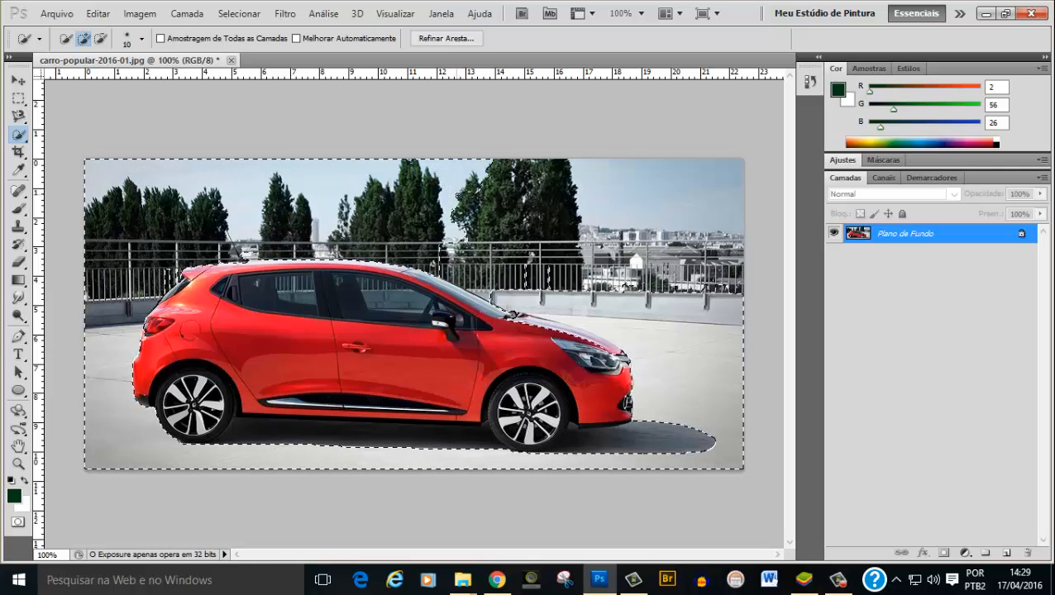
click(496, 214)
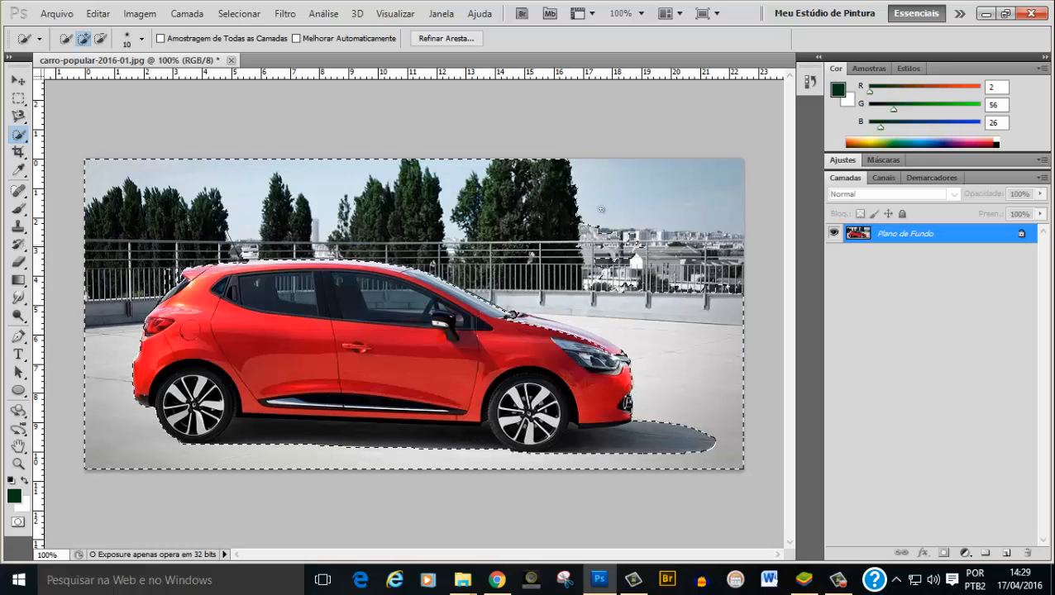
click(589, 232)
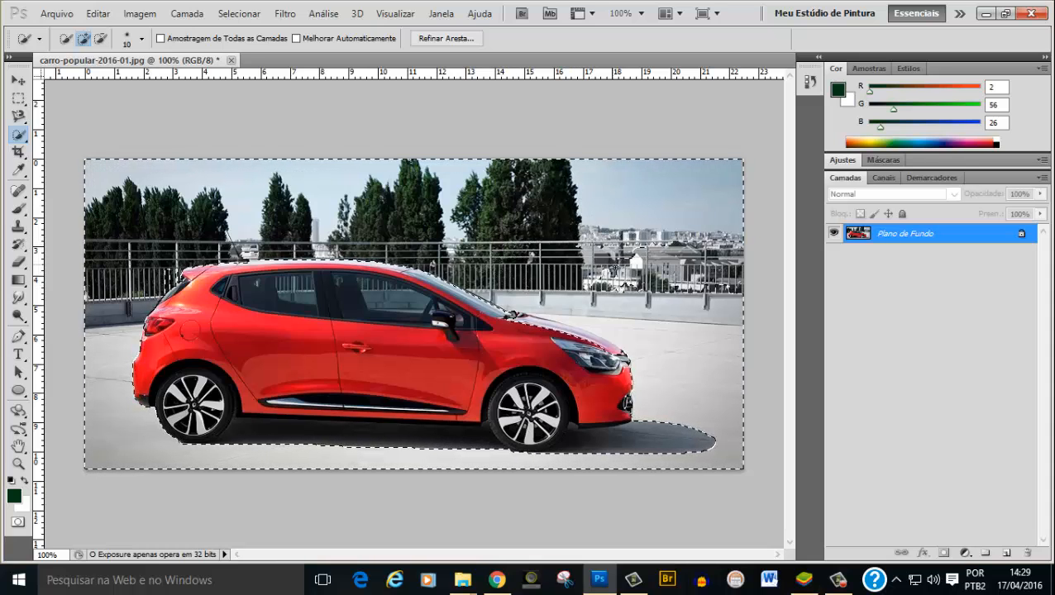
click(632, 282)
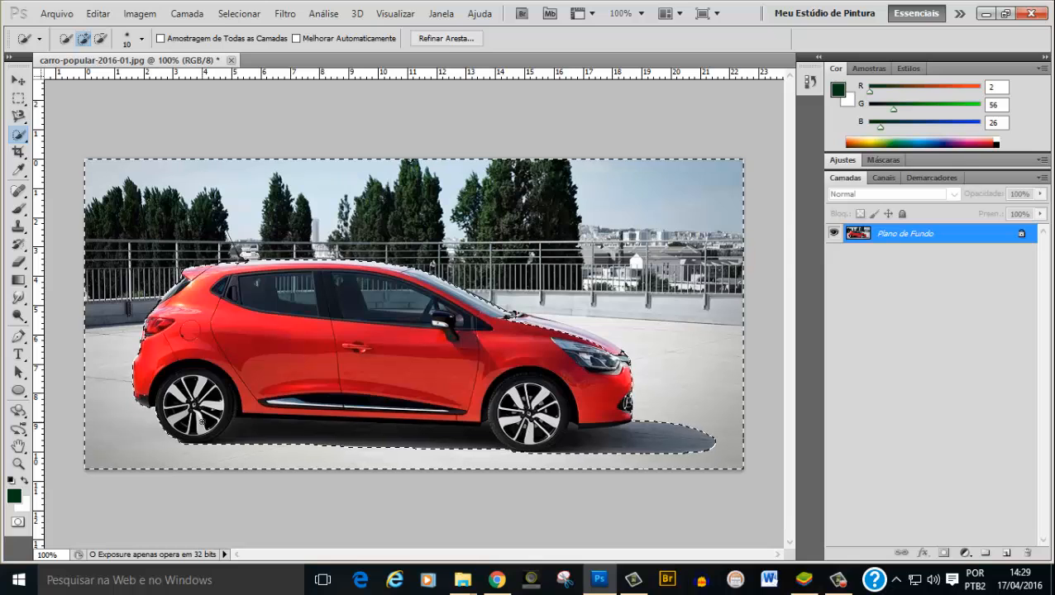
- Subtract the wrongly included edge of the car's hood from the background selection
key(ctrl+plus)
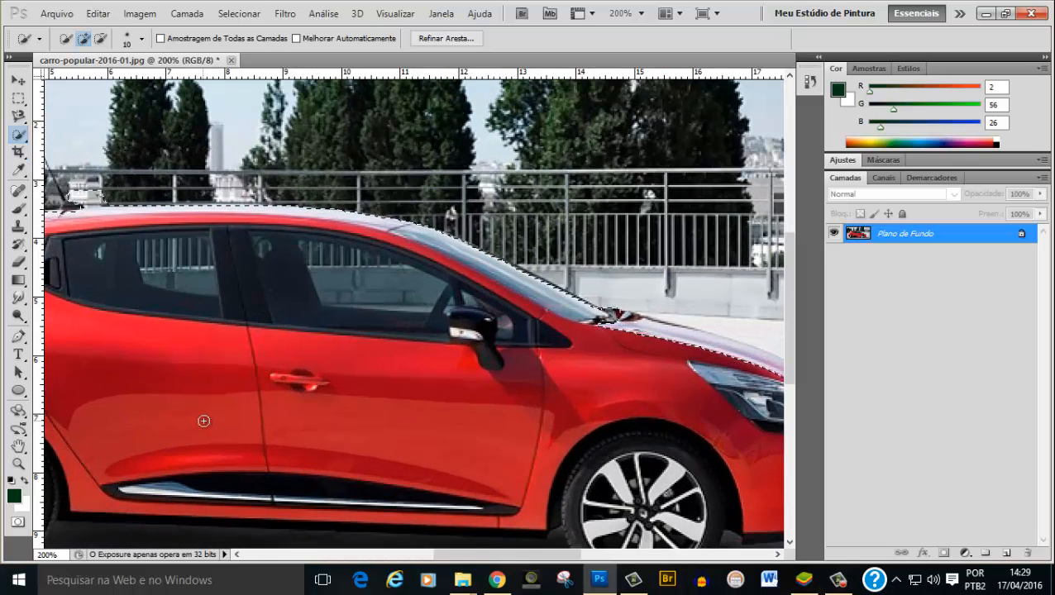
scroll(330, 423, down, 5)
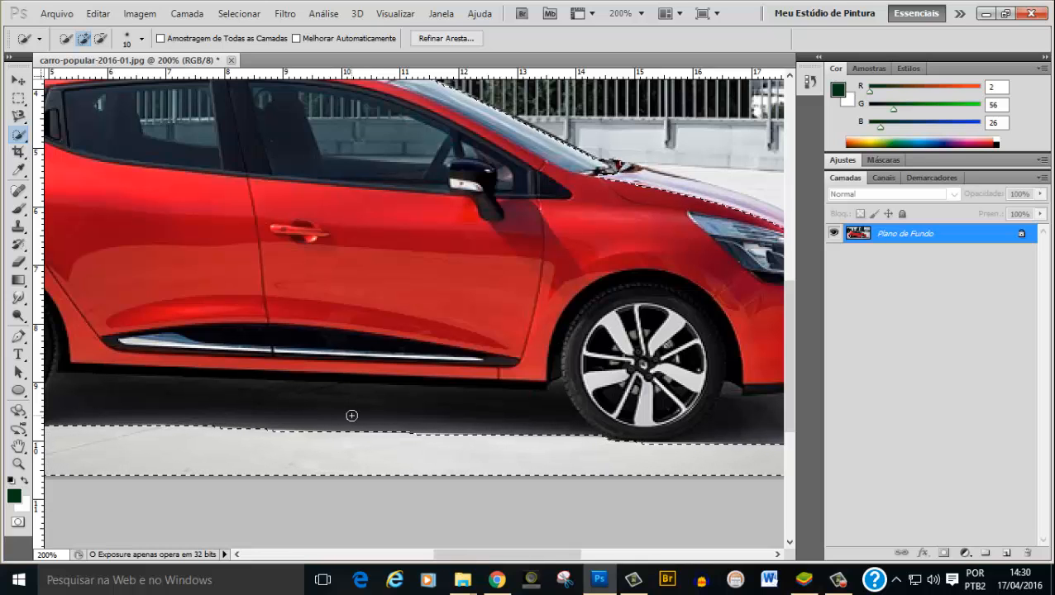
key(ctrl+minus)
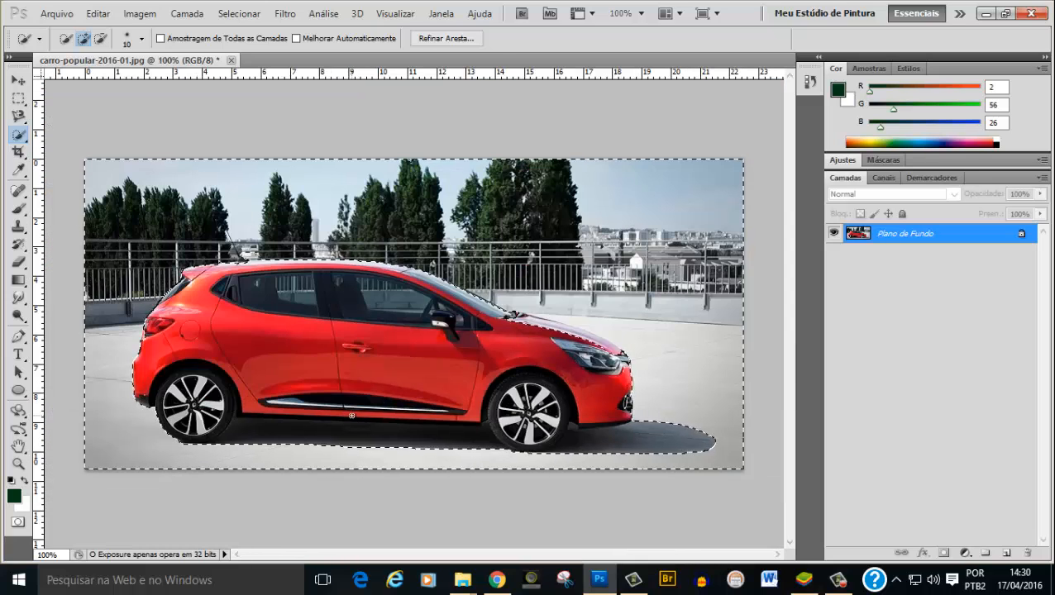
key(ctrl+d)
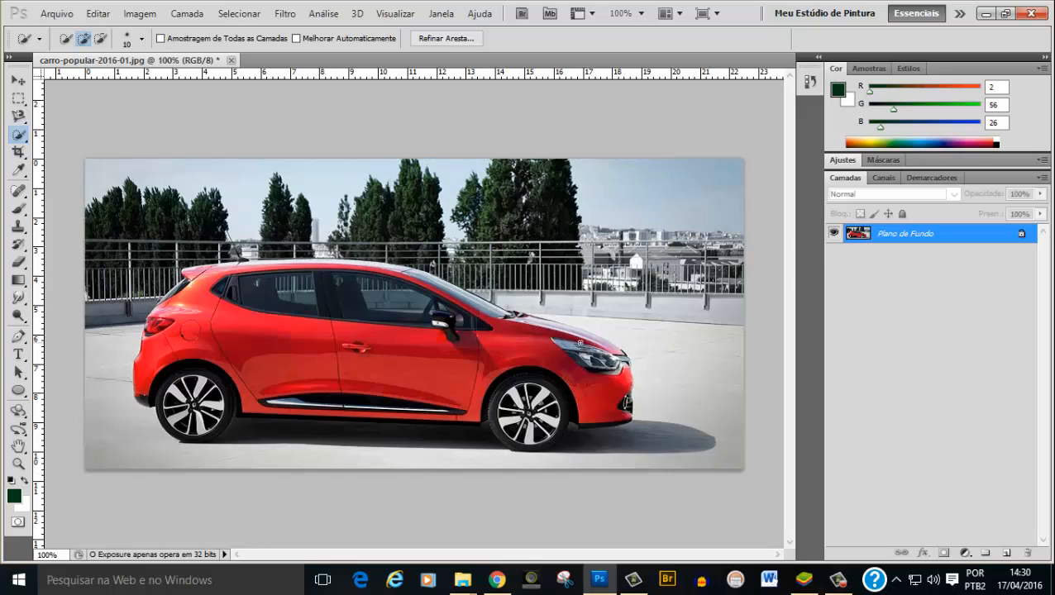
key(ctrl+minus)
key(ctrl+plus)
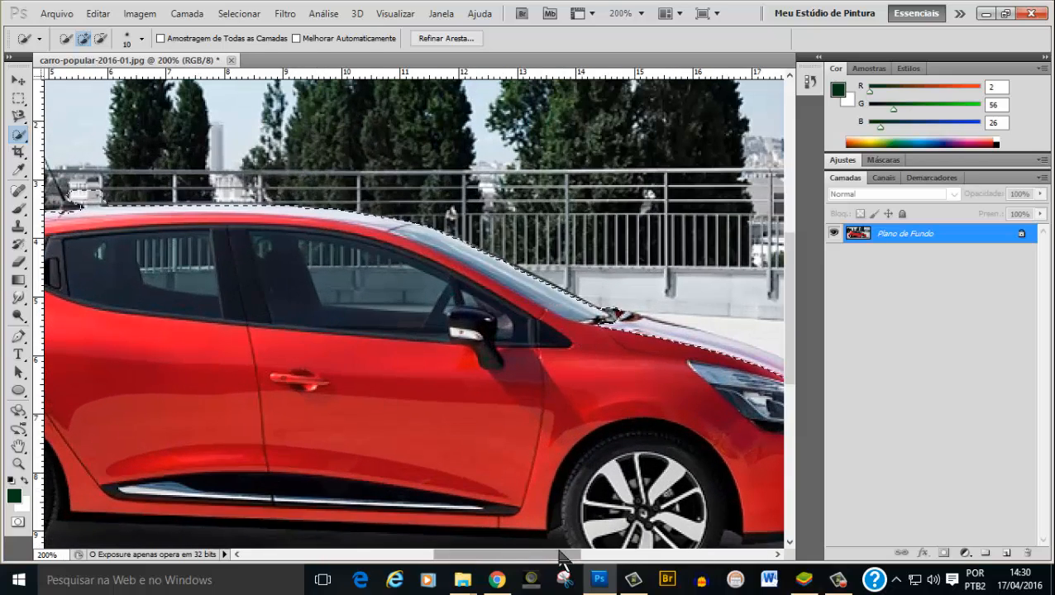
drag(561, 554, 618, 555)
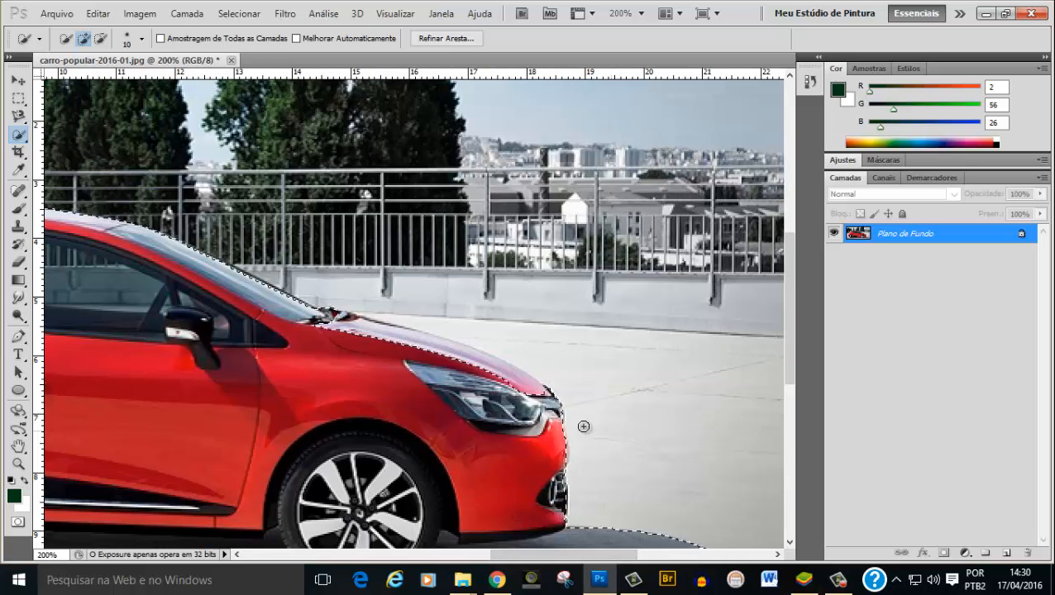
drag(540, 555, 565, 556)
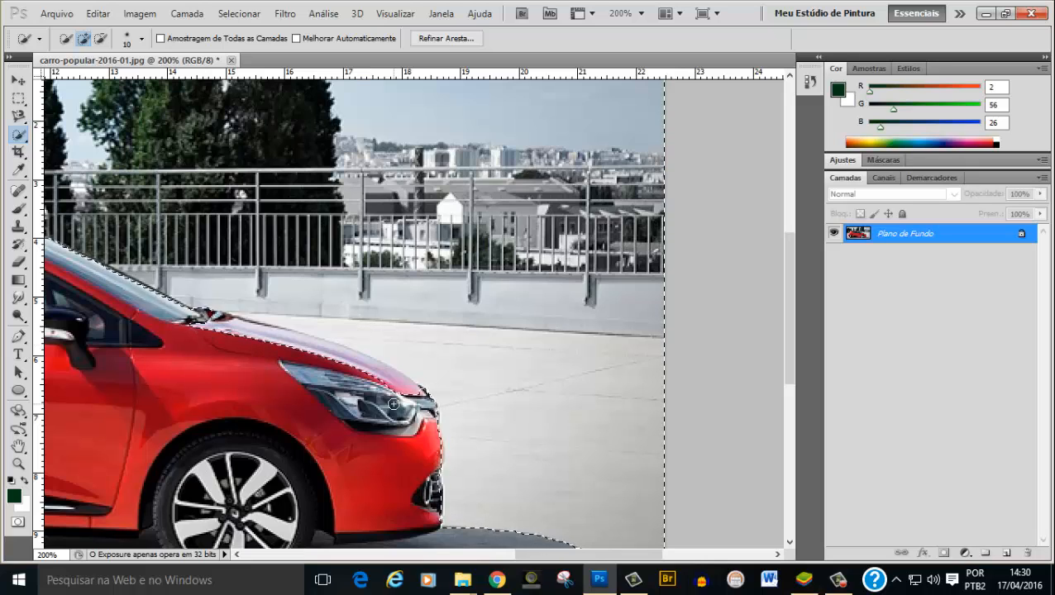
click(102, 38)
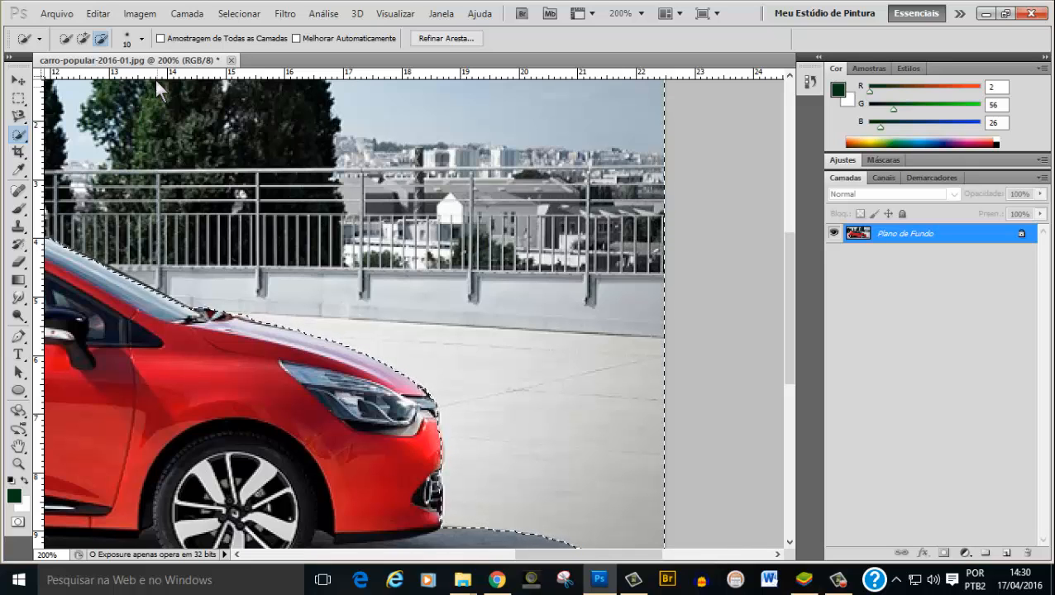
- Review the selection brush's size, hardness, spacing, angle and roundness settings
click(142, 37)
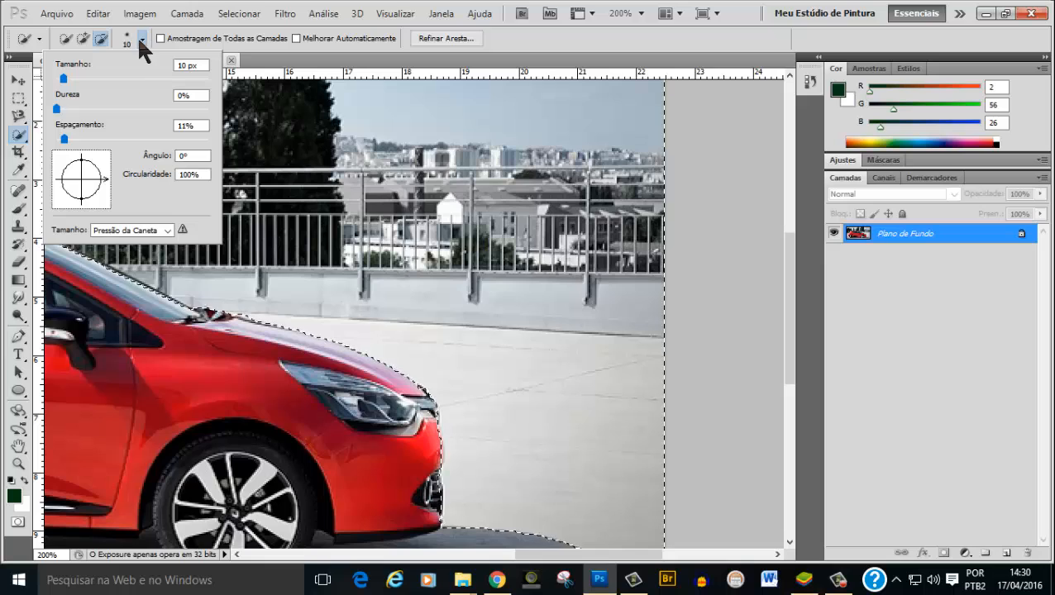
mouse_move(56, 108)
mouse_down()
mouse_move(101, 108)
mouse_move(49, 114)
mouse_up()
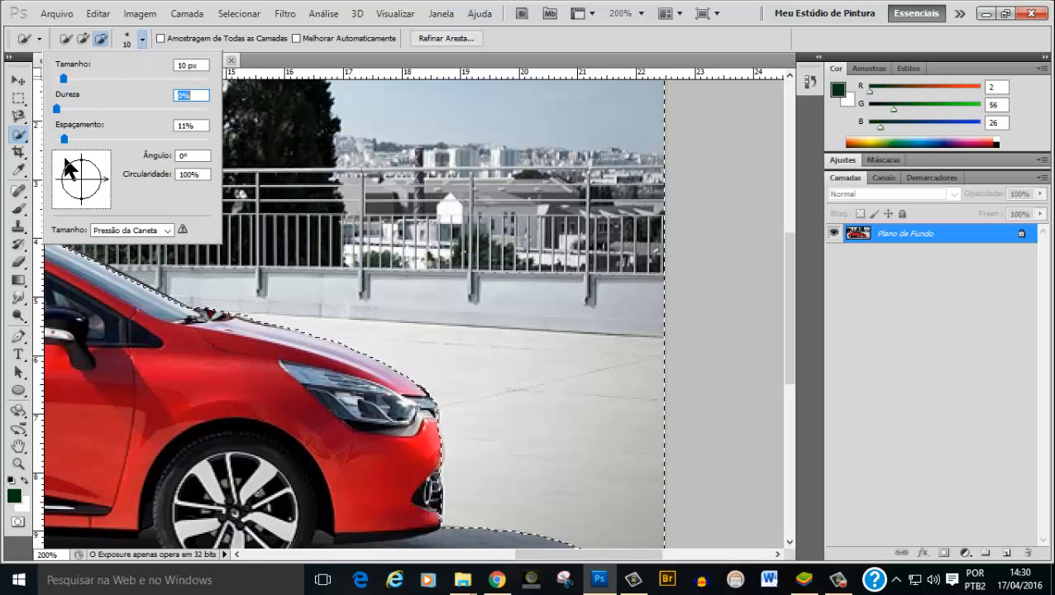
click(126, 273)
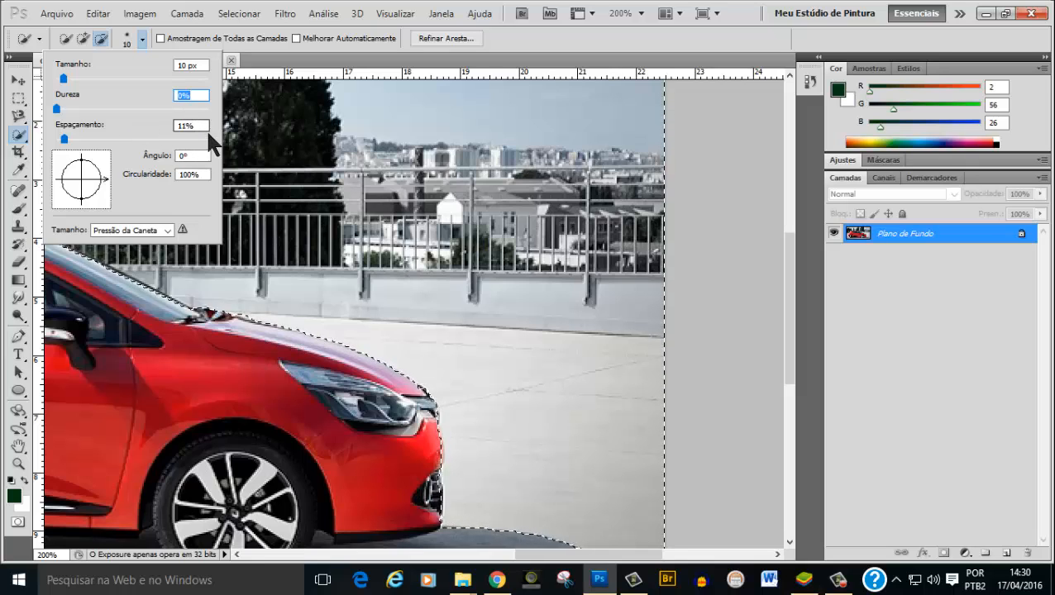
click(537, 45)
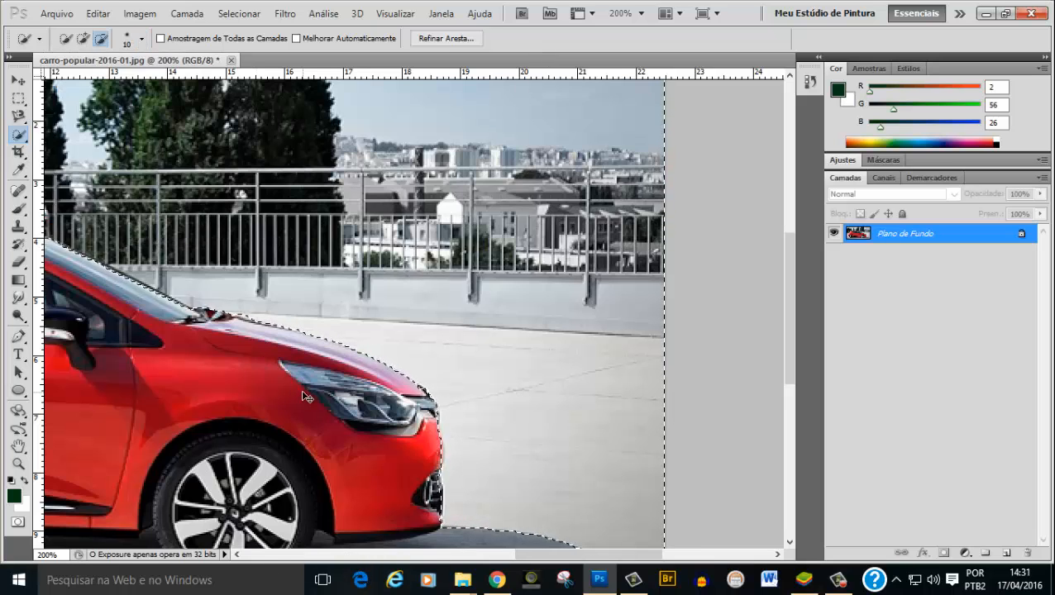
- Add the missed background patch beside the car's roof antenna to the selection
key(ctrl+minus)
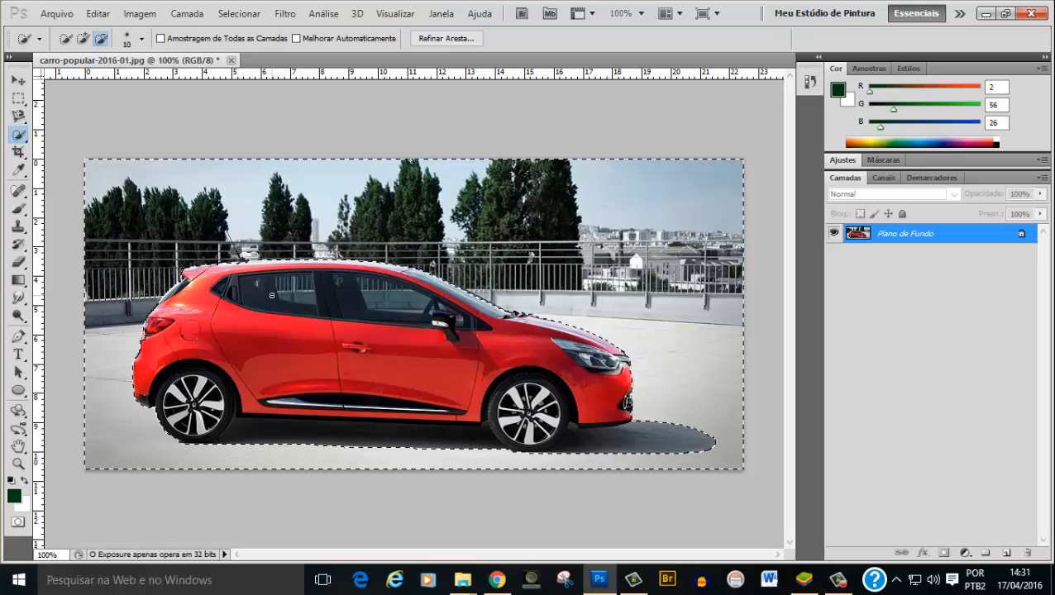
key(ctrl+plus)
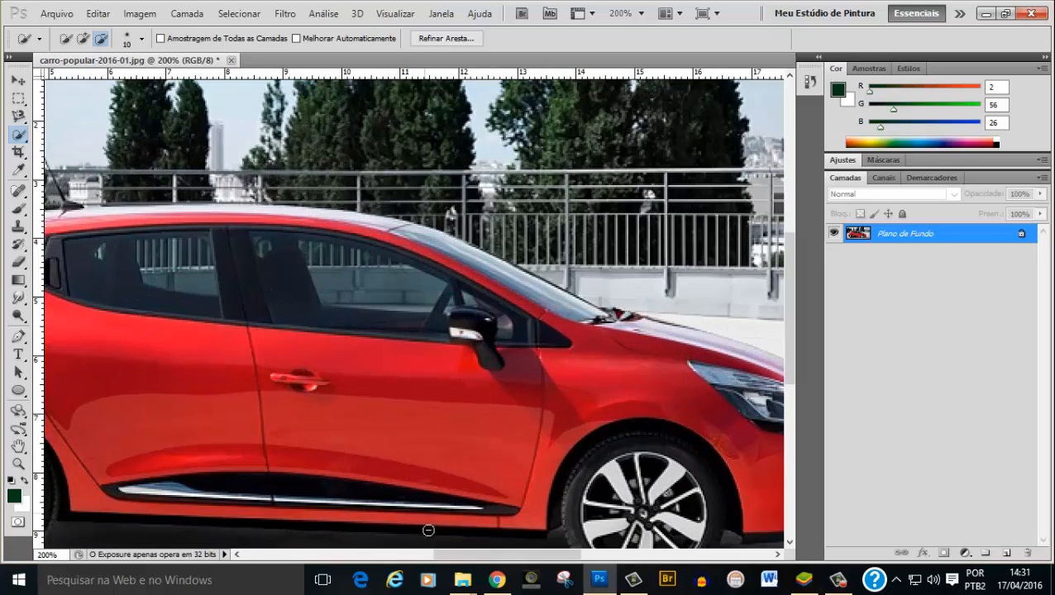
drag(452, 555, 406, 558)
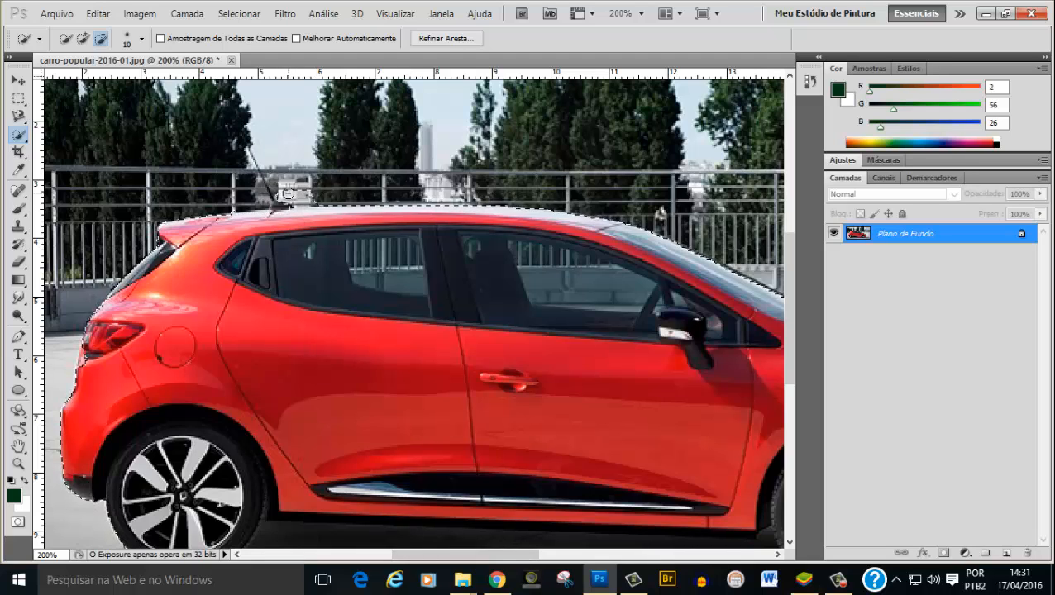
click(84, 39)
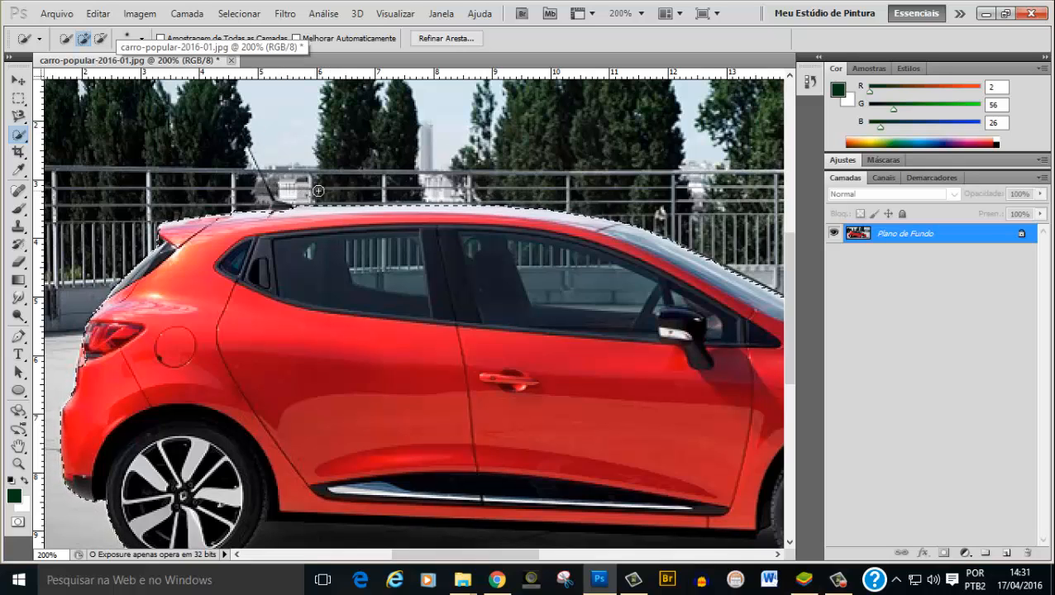
key(ctrl+minus)
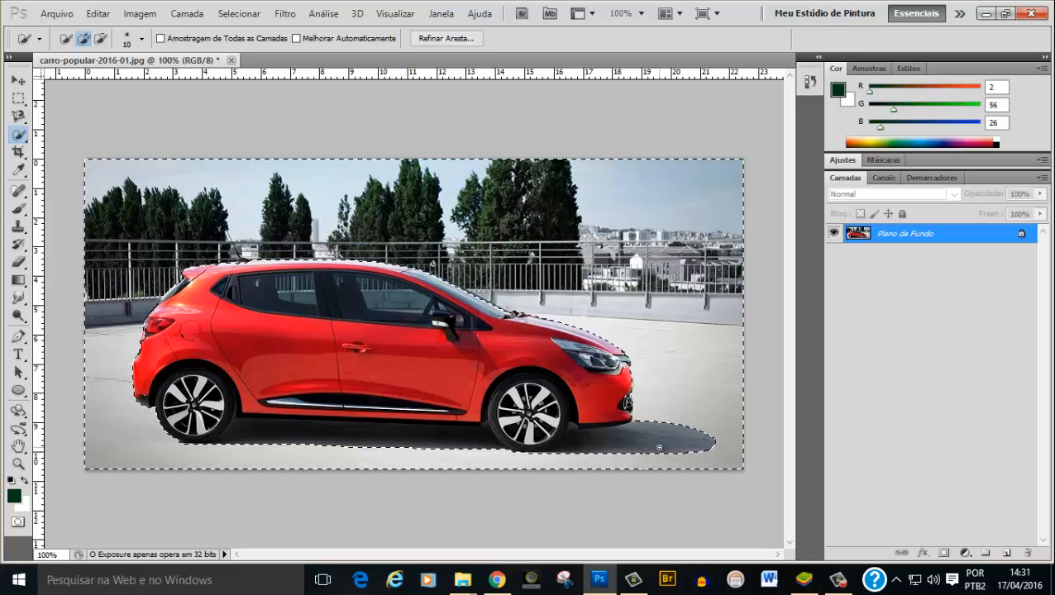
- Invert the selection onto the car and its shadow, and invert it back to the background
click(243, 16)
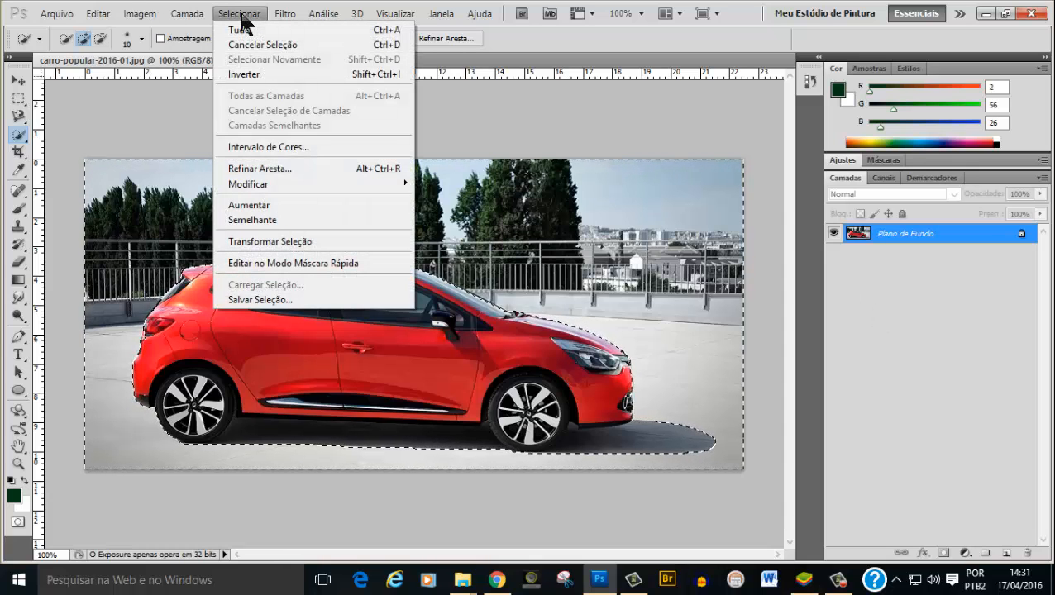
click(370, 80)
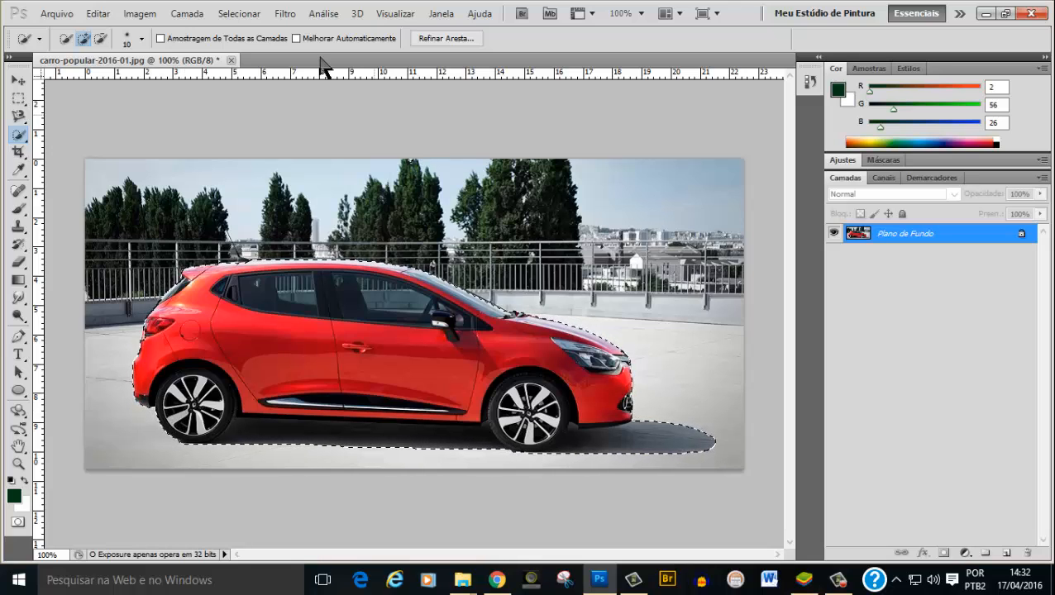
click(239, 15)
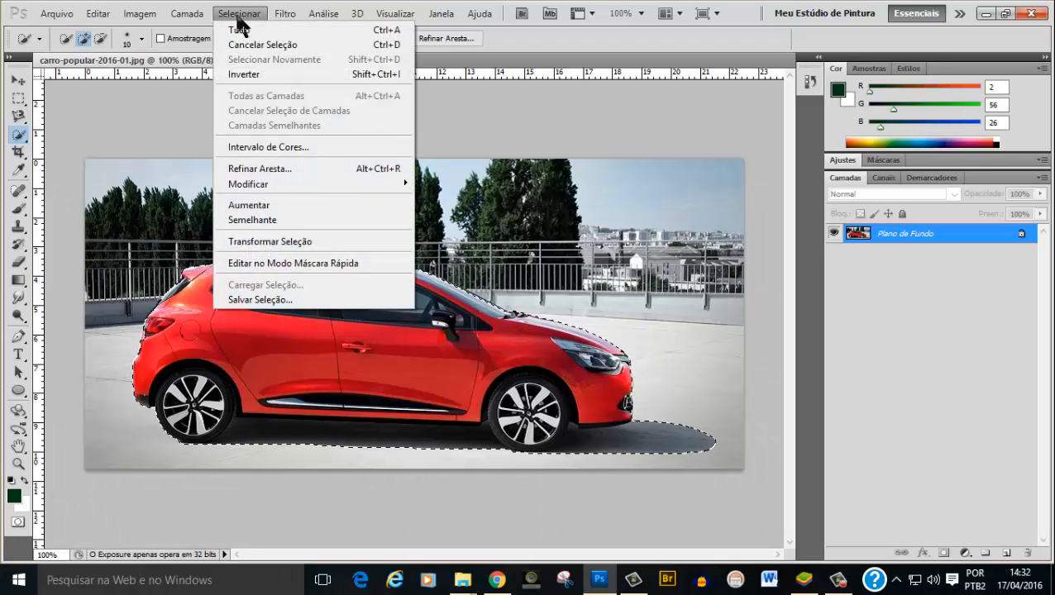
click(273, 74)
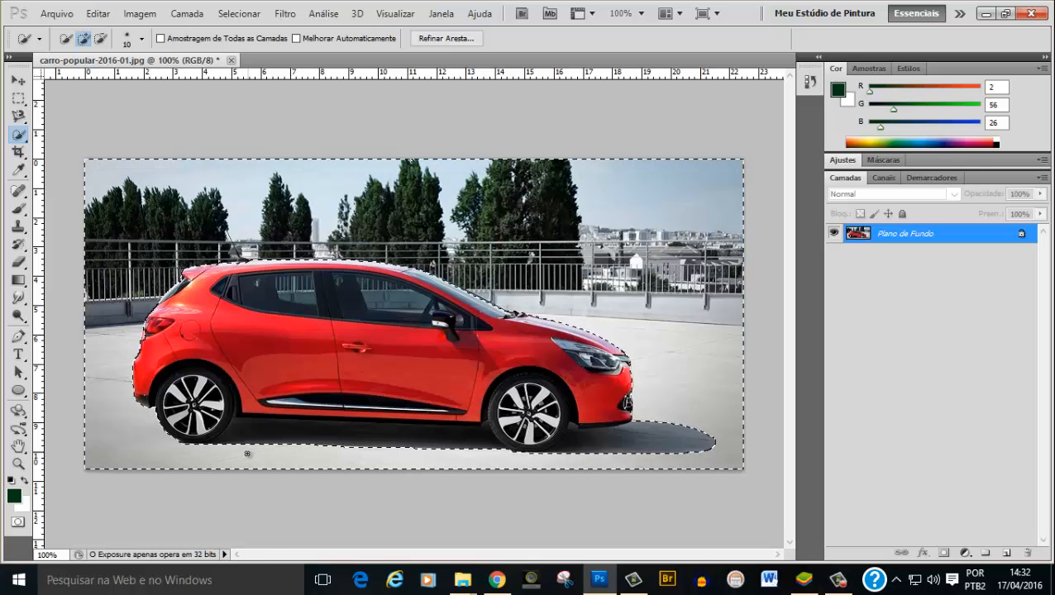
- Invert the selection onto the car and its shadow, and copy it to a new layer
click(241, 14)
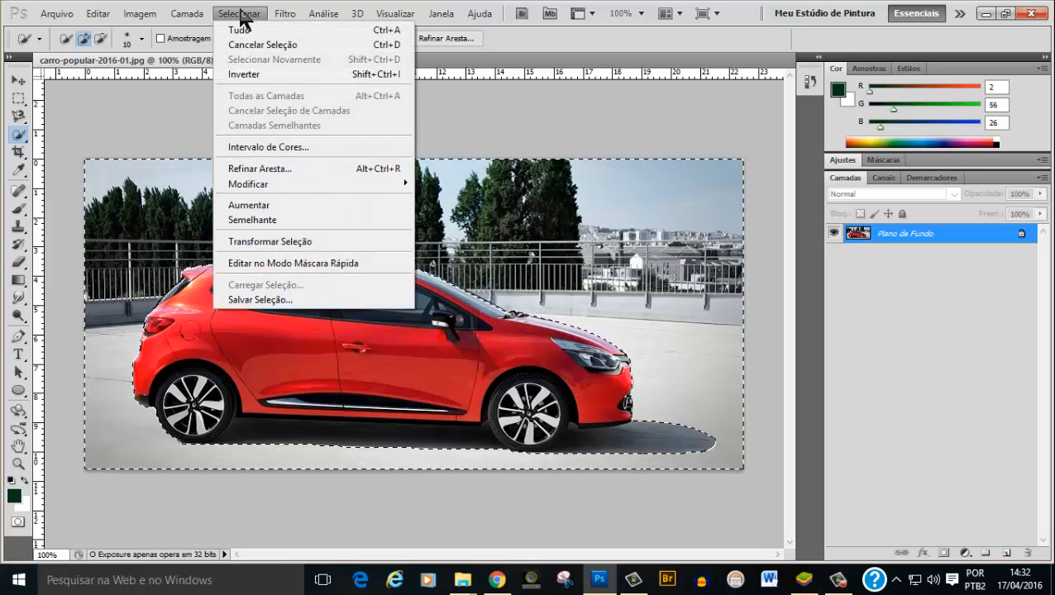
click(263, 75)
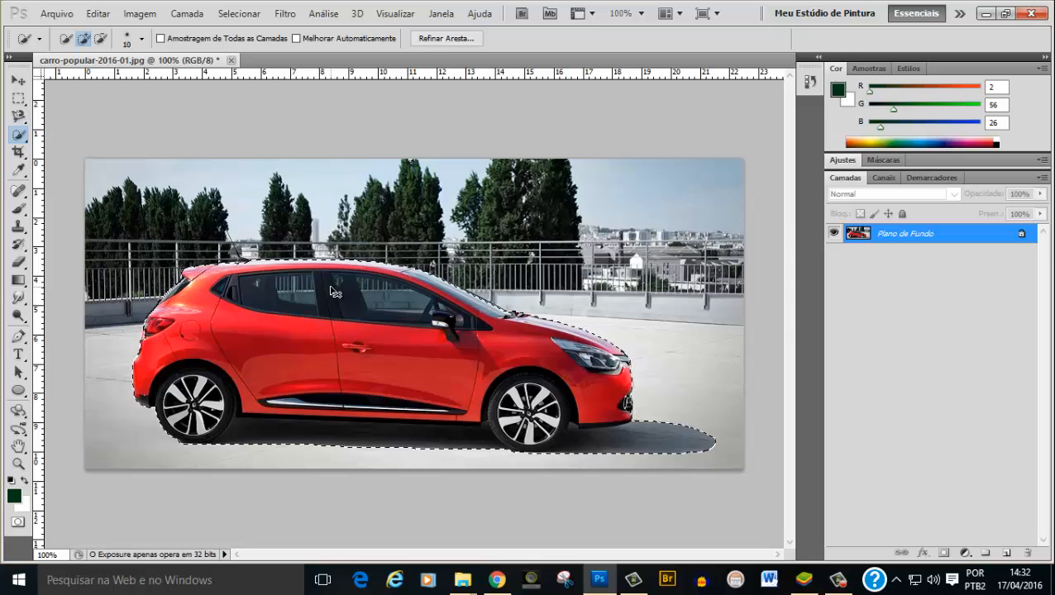
key(ctrl+j)
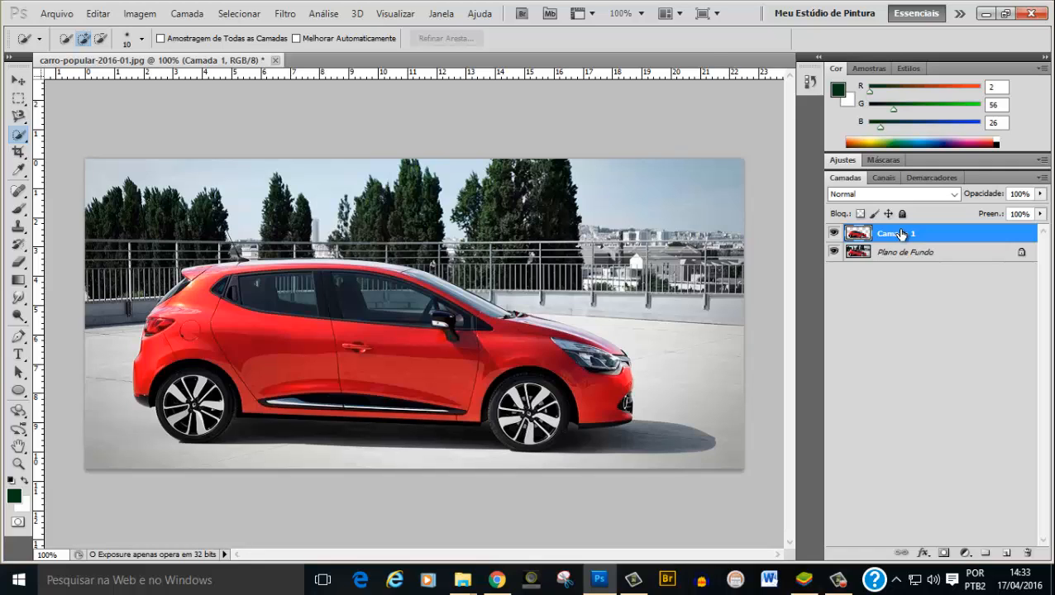
- Hide the original Plano de Fundo layer and delete it
click(974, 258)
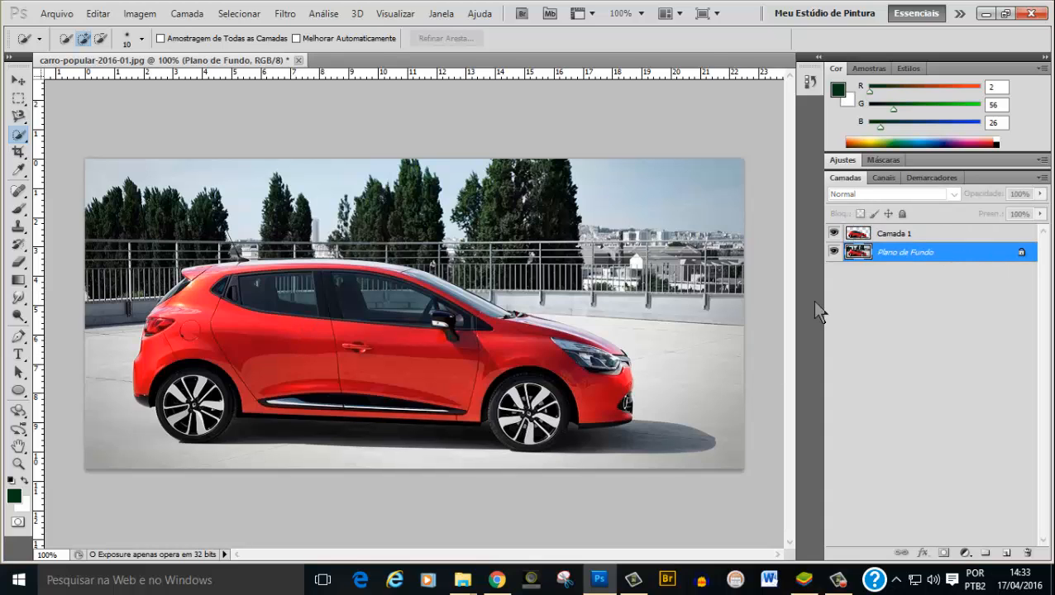
click(833, 253)
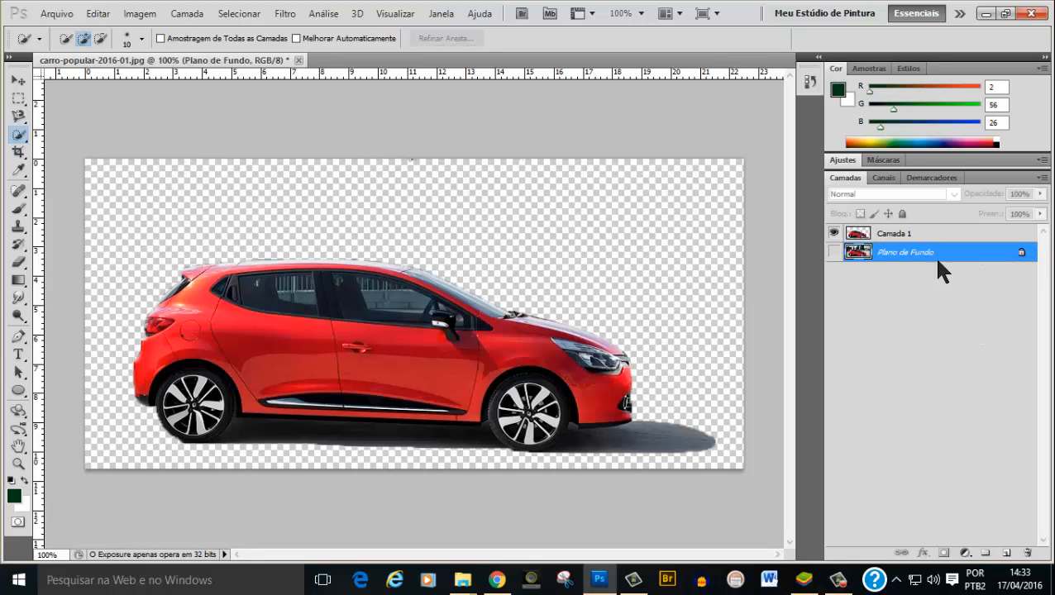
click(1028, 552)
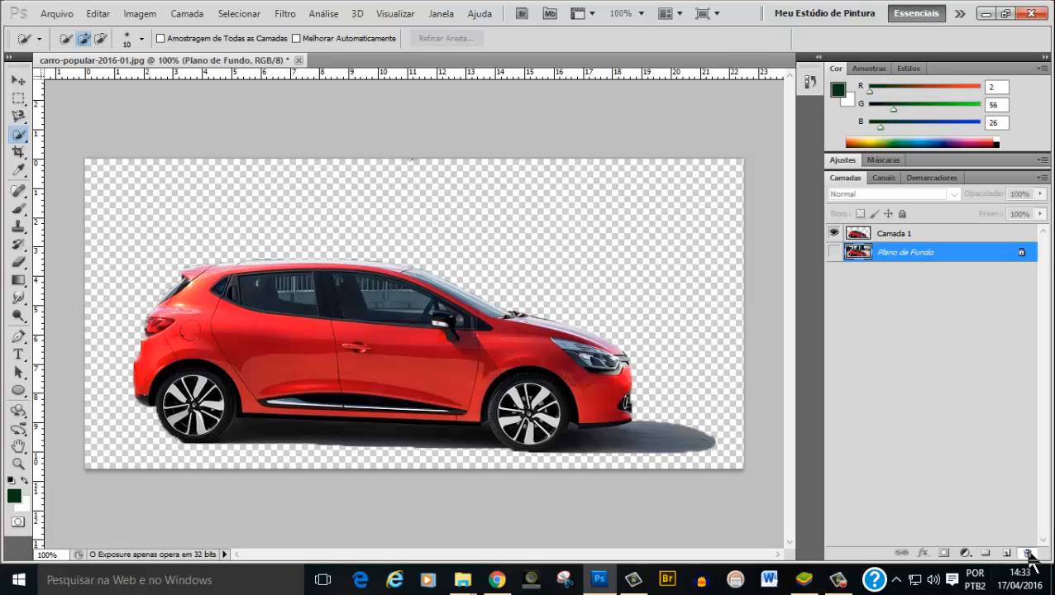
key(Return)
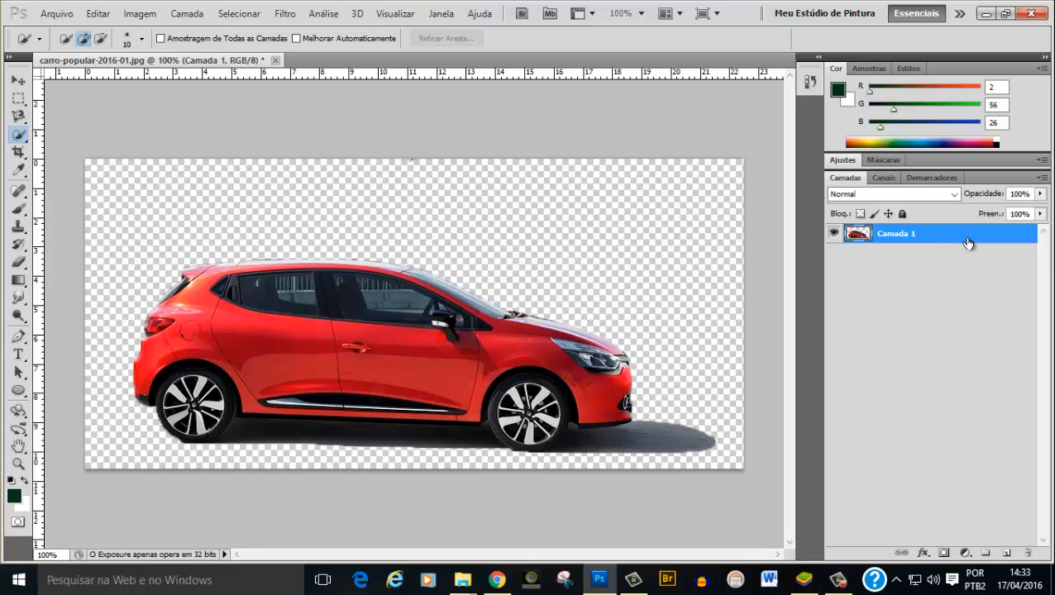
- Add a new layer beneath the car layer and fill it with white
click(1005, 554)
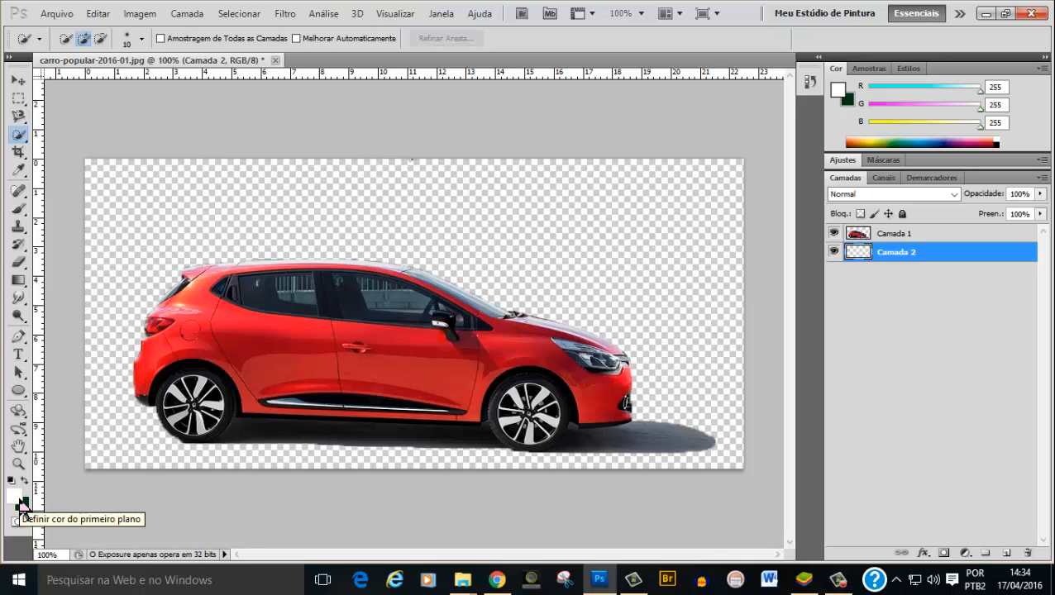
key(alt+BackSpace)
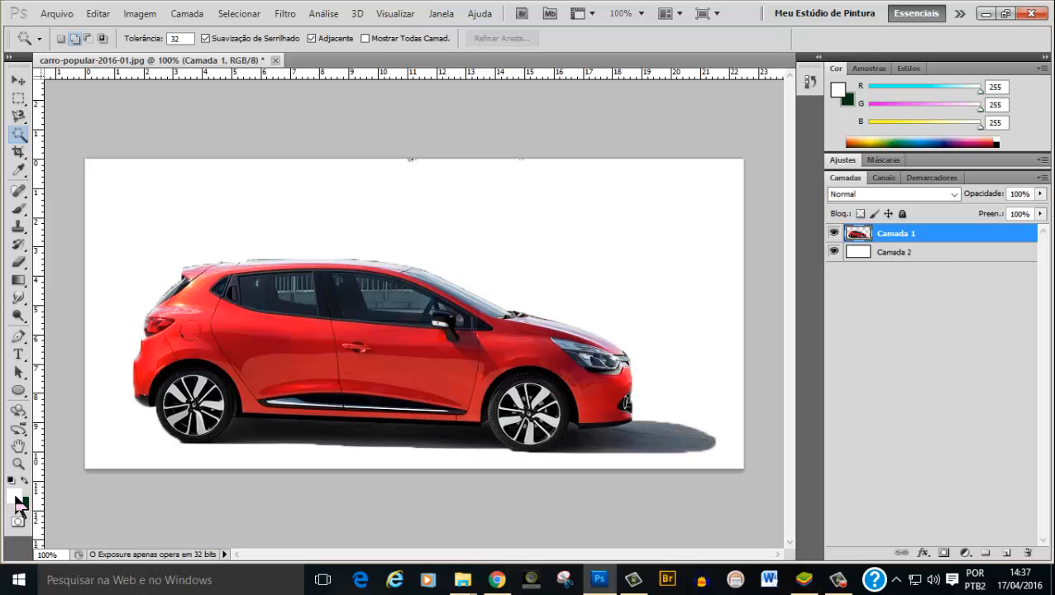
- Set the foreground color to light blue (R 141, G 224, B 251) and fill the Camada 2 layer with it
click(16, 500)
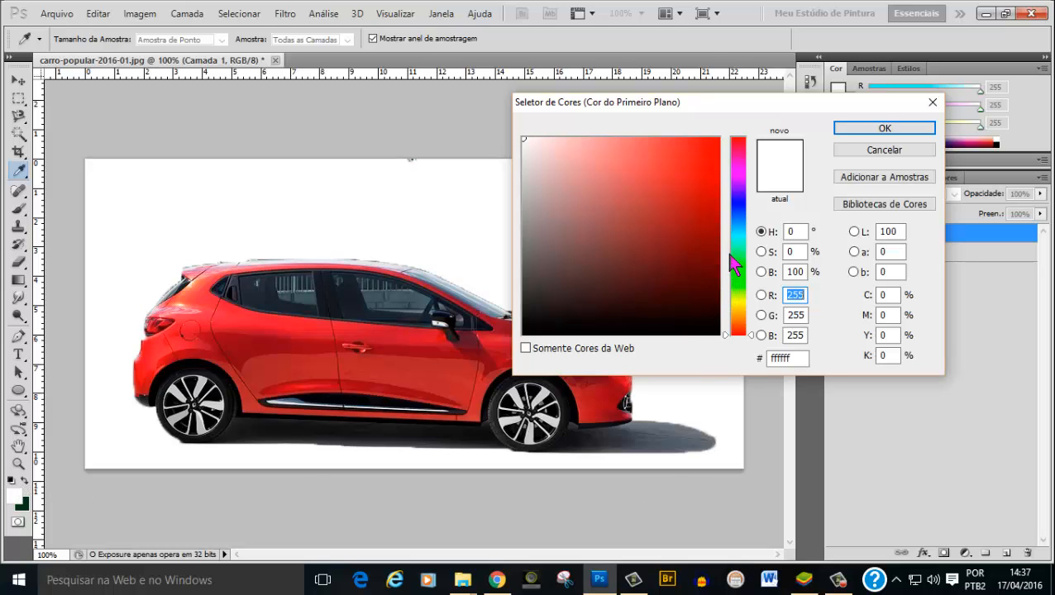
drag(729, 239, 749, 229)
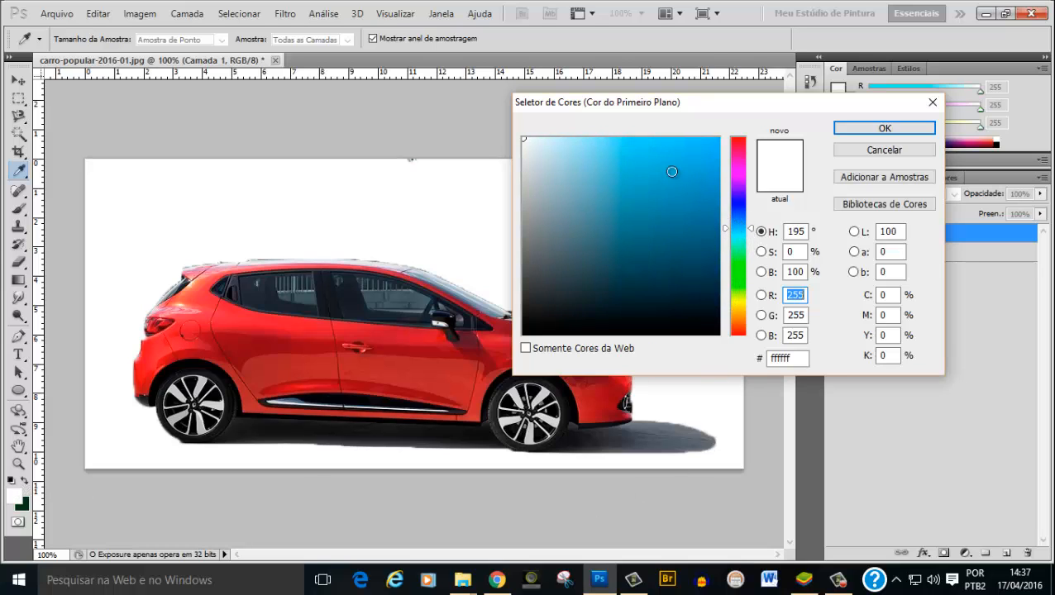
drag(671, 170, 611, 142)
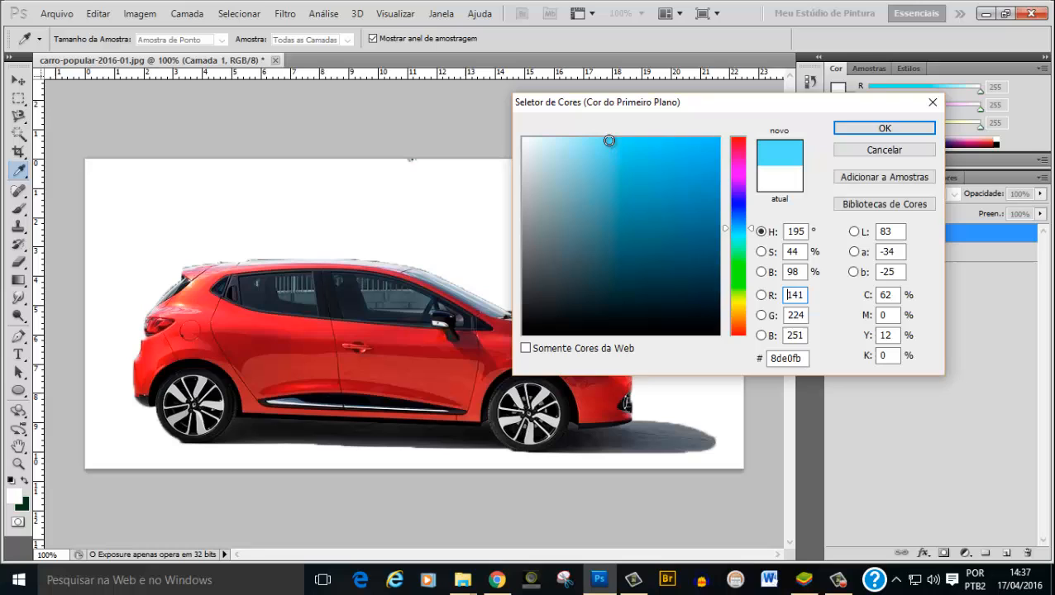
click(910, 125)
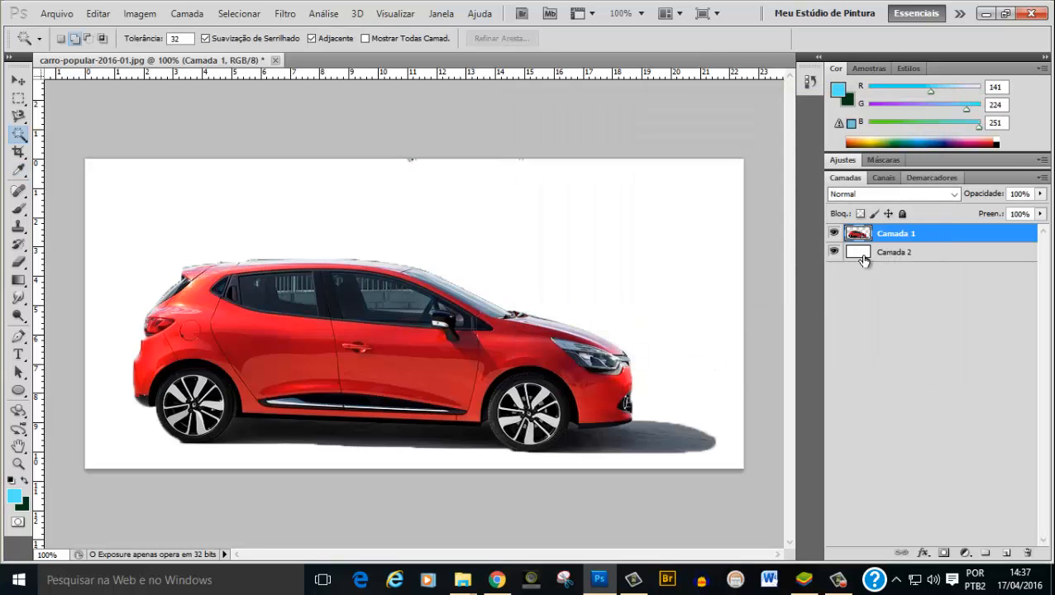
click(899, 259)
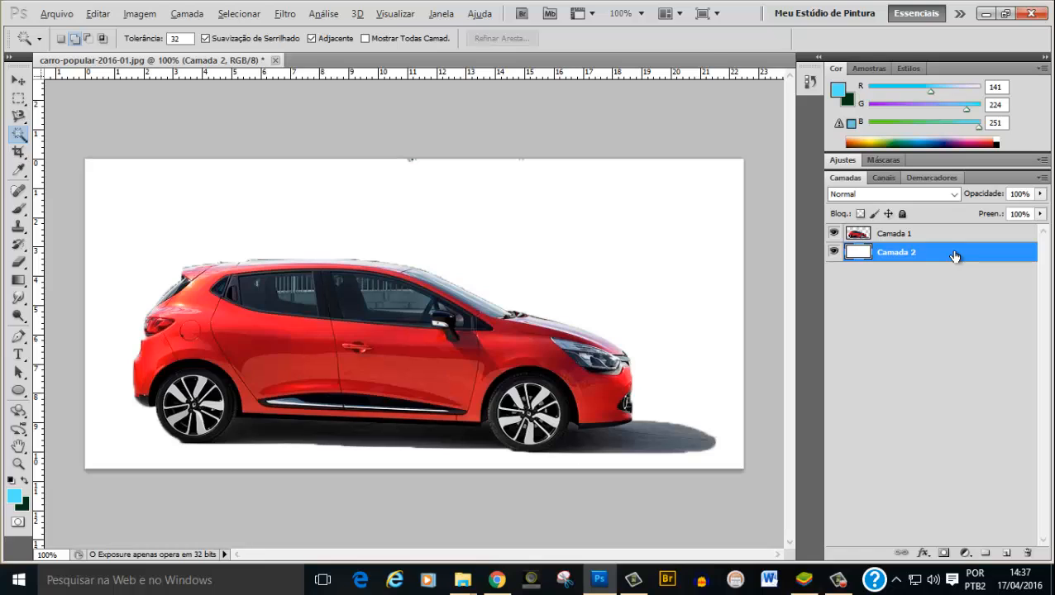
key(alt+BackSpace)
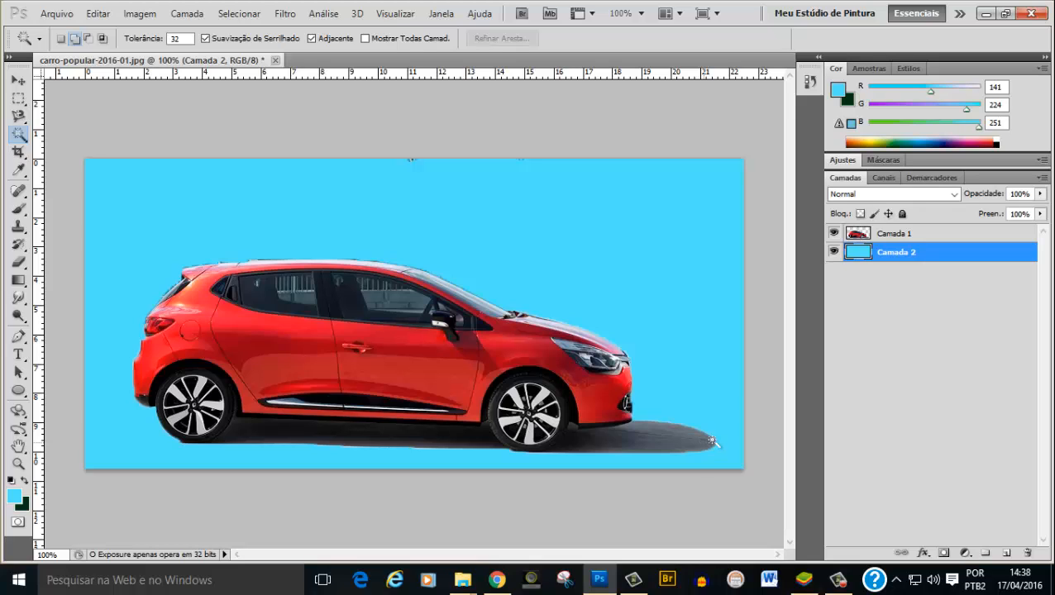
- On the Camada 1 layer, start a Polygonal Lasso outline from the front wheel along the car's underside and around the rear wheel's lower edge
click(930, 238)
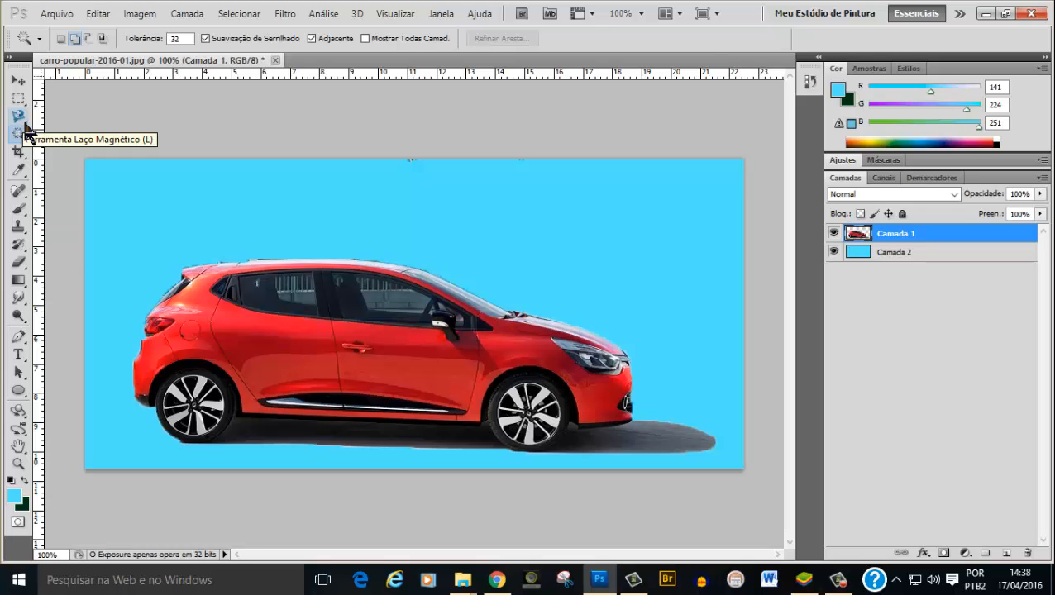
click(23, 121)
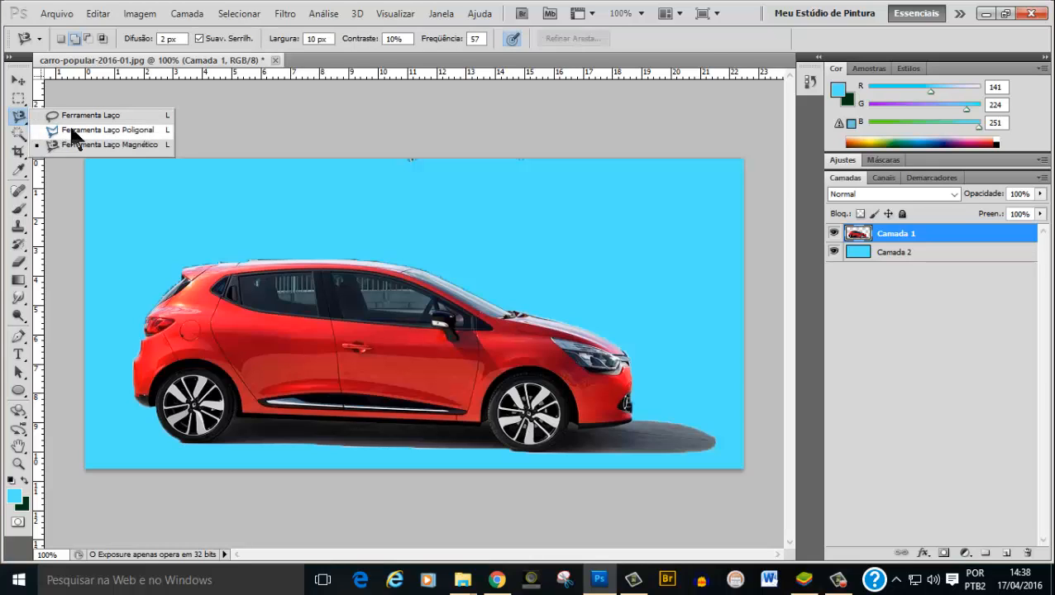
click(76, 131)
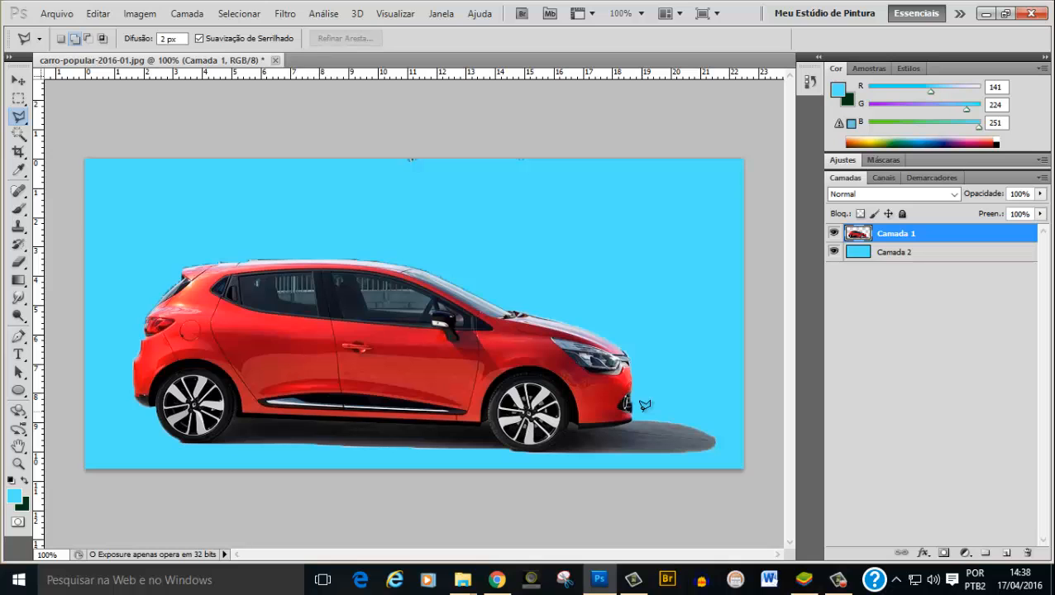
key(ctrl+minus)
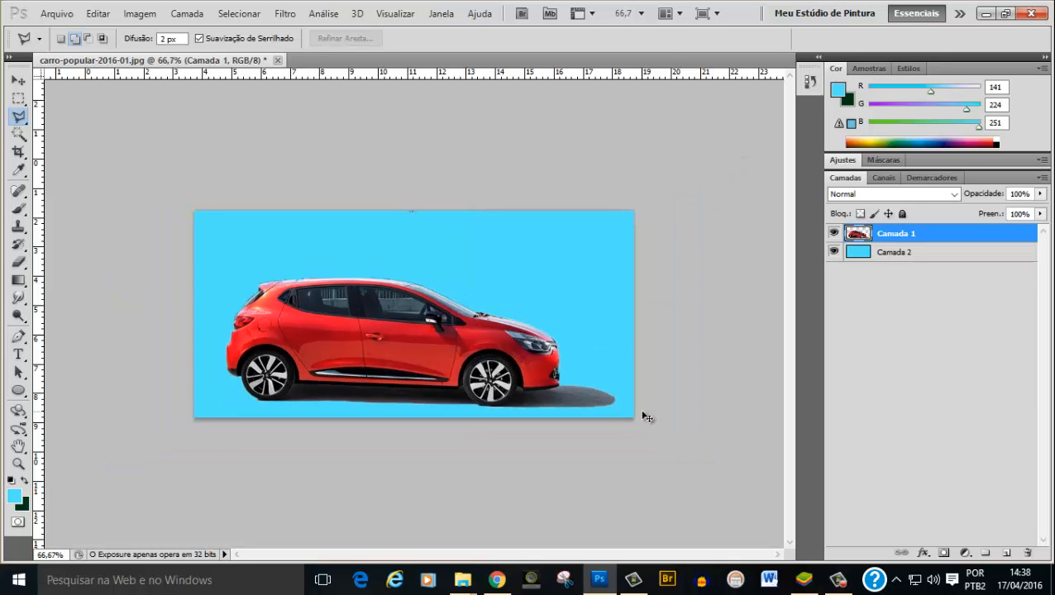
key(ctrl+plus)
key(ctrl+plus)
scroll(612, 360, down, 3)
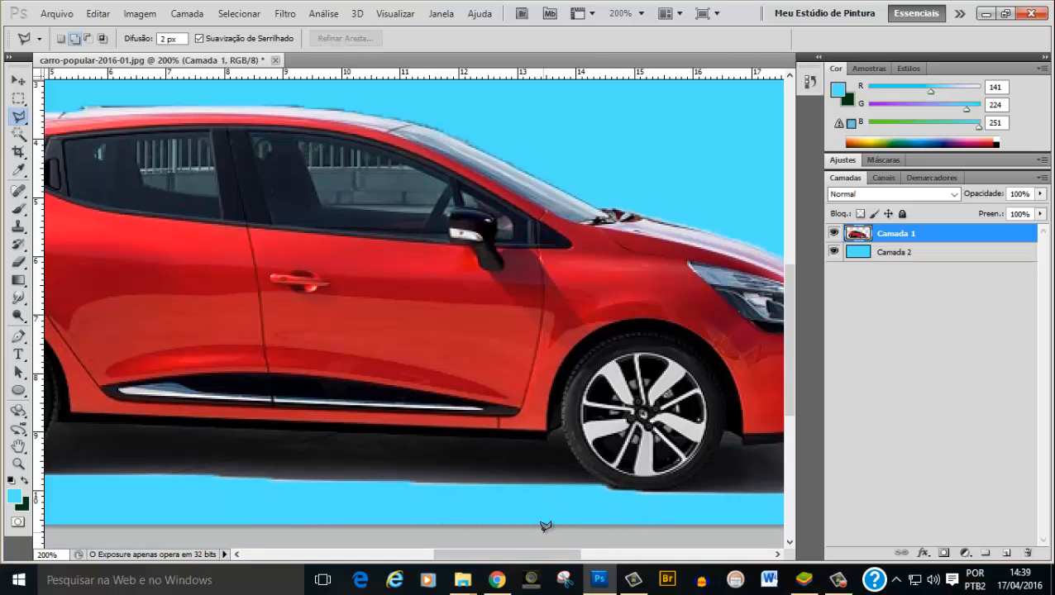
key(ctrl+minus)
key(ctrl+minus)
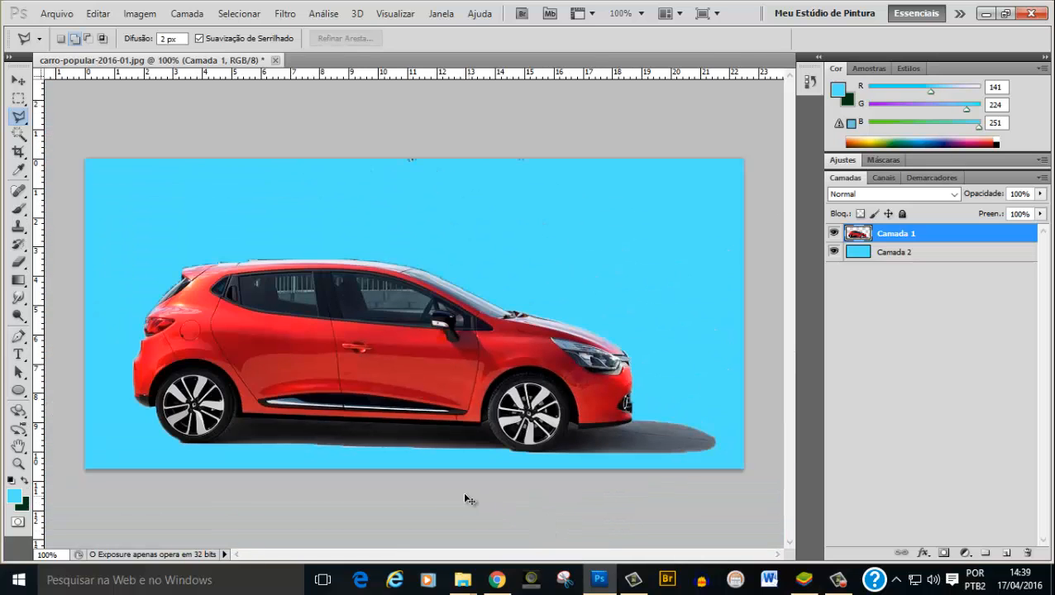
scroll(404, 460, up, 5)
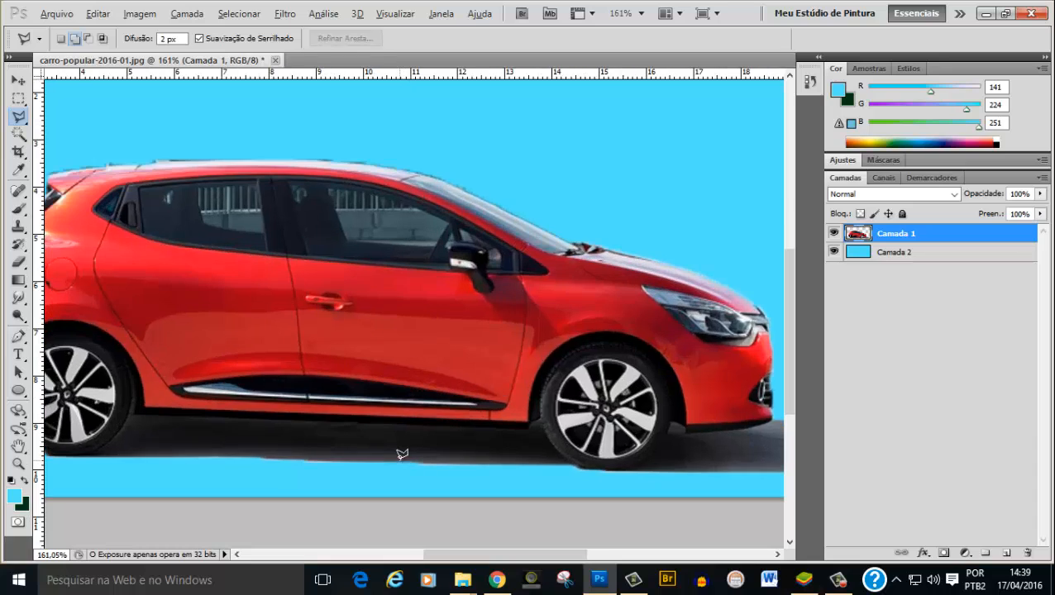
key(alt)
key(alt)
click(531, 424)
click(131, 412)
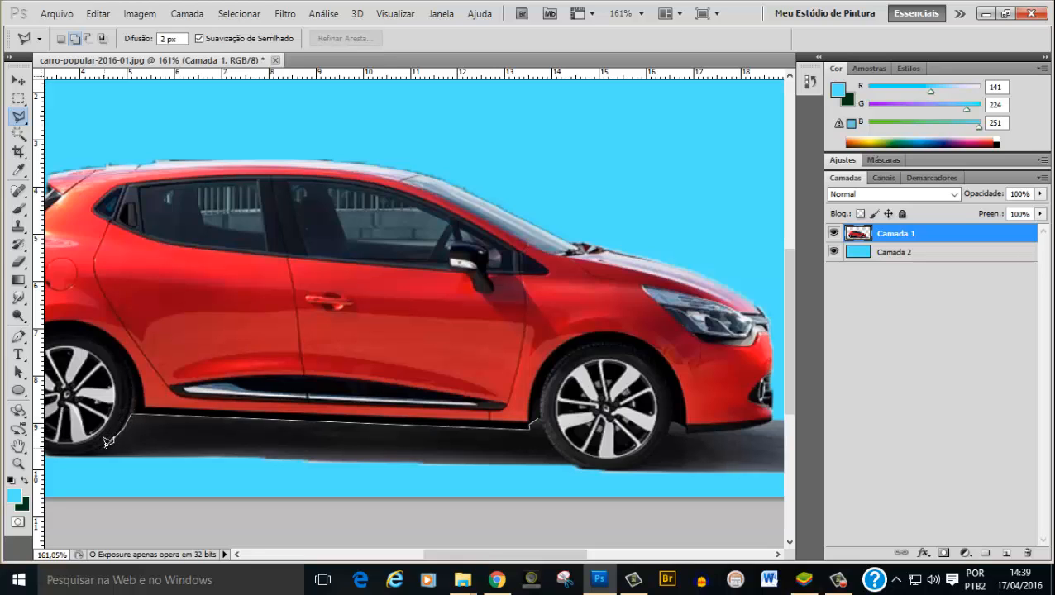
click(115, 443)
click(96, 454)
click(83, 454)
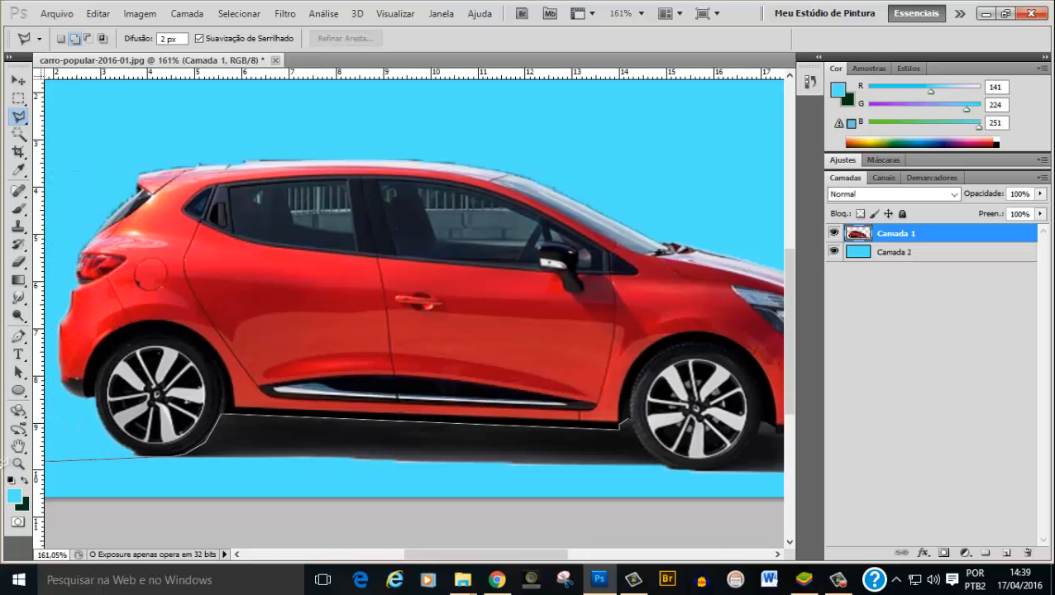
click(249, 453)
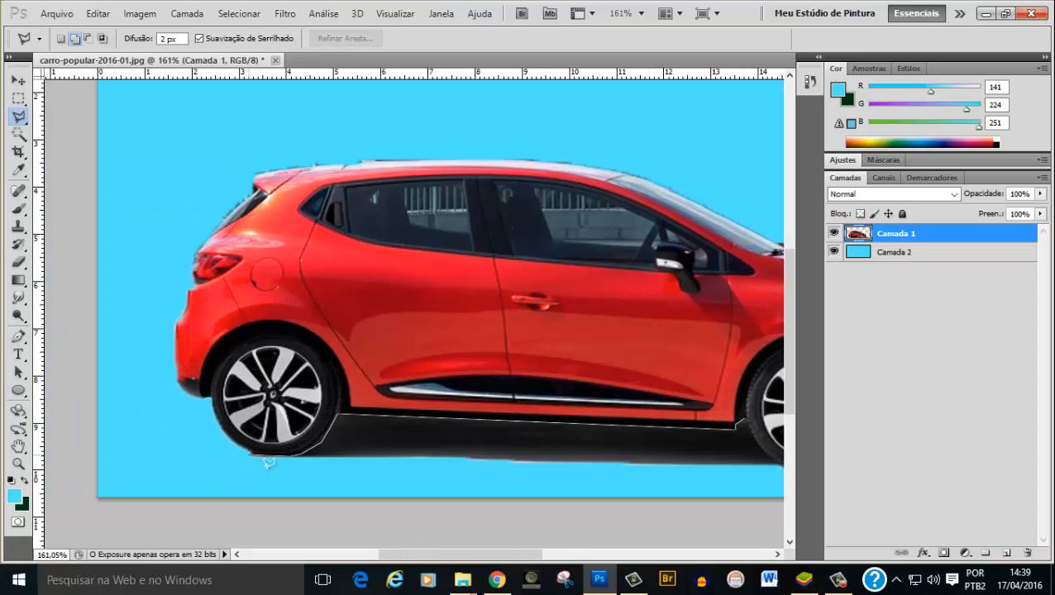
- Extend the lasso outline below the car's shadow and around its tip beyond the front bumper
click(108, 468)
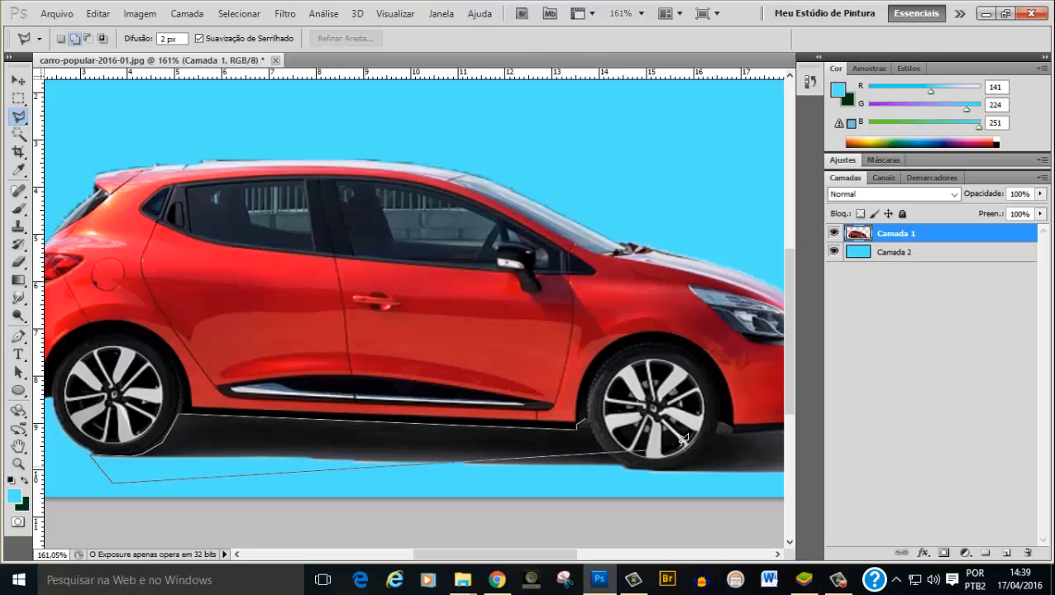
click(624, 488)
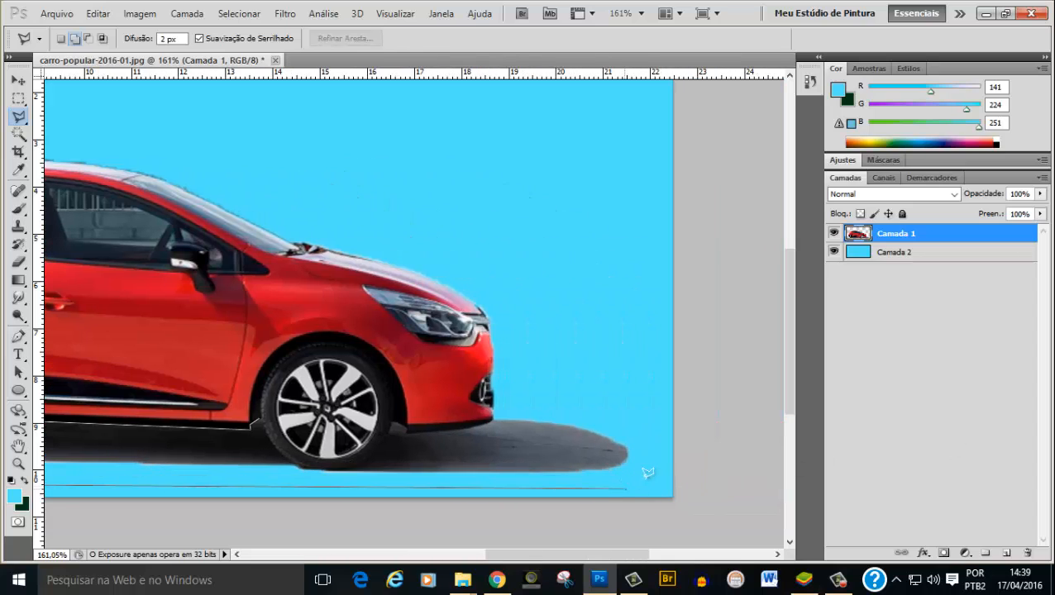
click(650, 454)
click(631, 407)
click(581, 393)
click(508, 388)
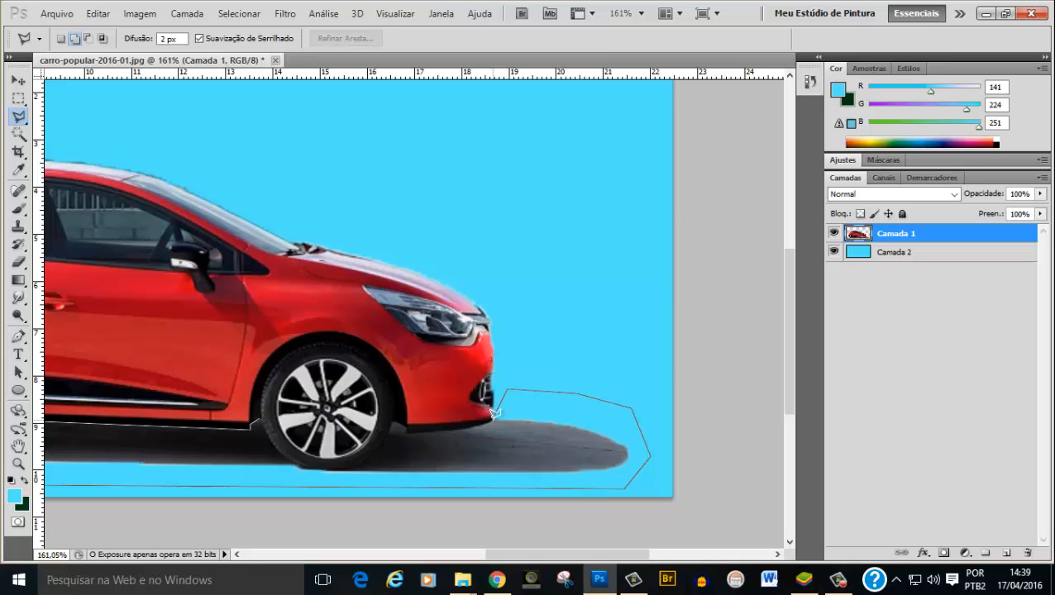
- Close the lasso outline along the underside of the front bumper and around the front tire's lower edge
click(494, 413)
click(407, 429)
click(395, 421)
click(381, 450)
click(353, 466)
click(332, 471)
click(304, 469)
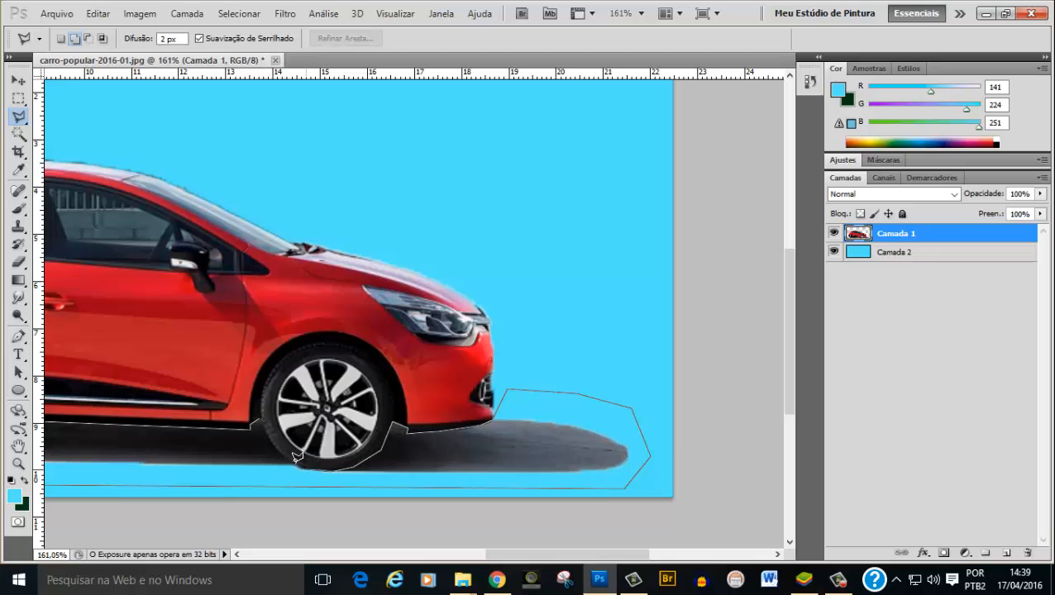
click(284, 457)
click(267, 441)
click(258, 413)
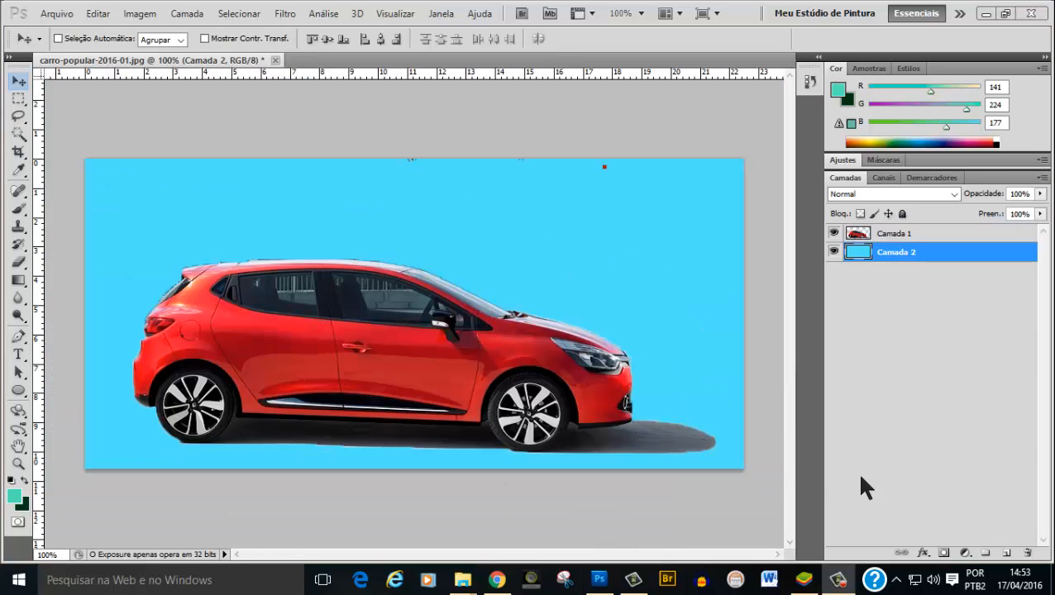
- Reselect the area around the car's shadow and switch to the Eraser tool
key(ctrl+shift+d)
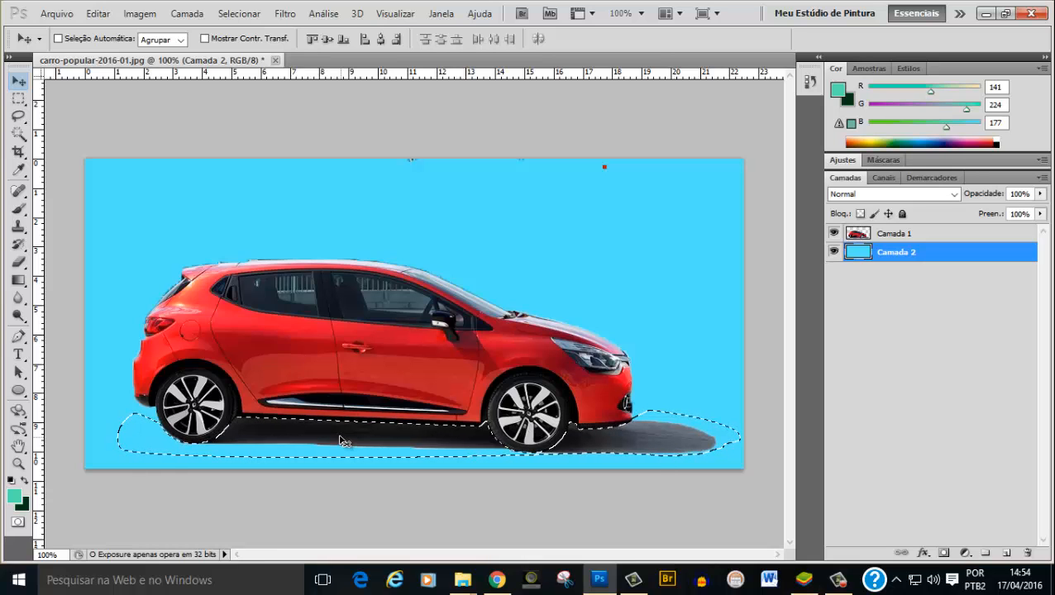
click(19, 263)
click(86, 261)
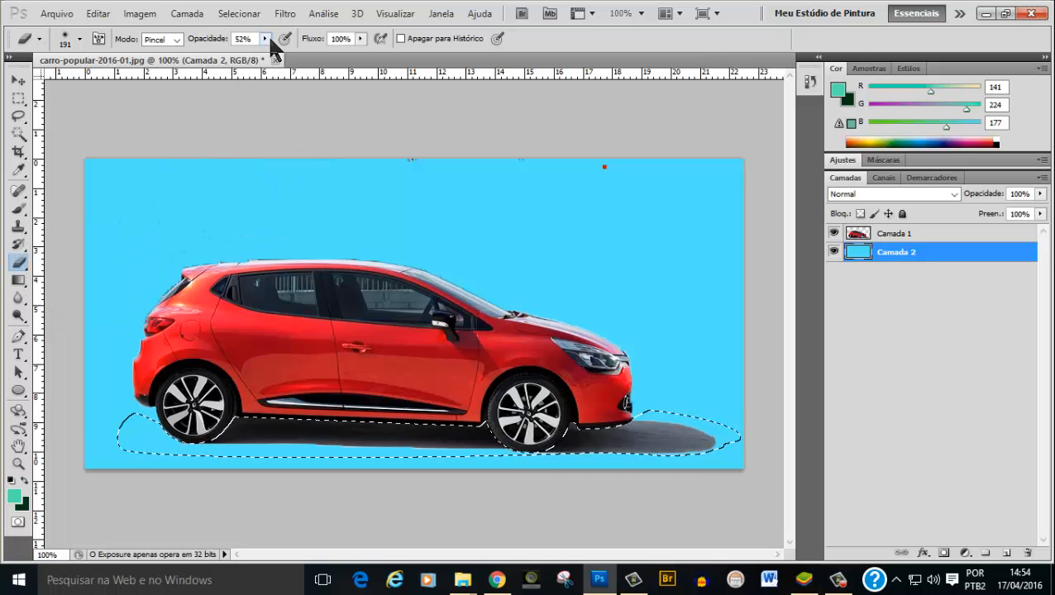
- Set the Eraser opacity to 60% and fade the whole selected shadow under the car on the Camada 1 layer
click(264, 39)
mouse_move(267, 51)
mouse_down()
mouse_move(324, 58)
mouse_move(270, 51)
mouse_up()
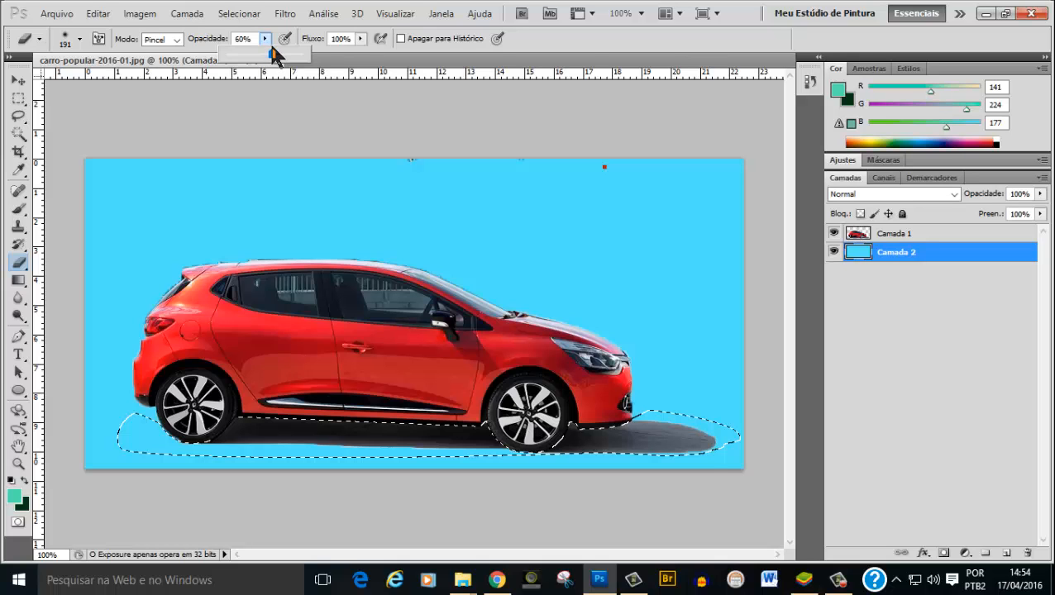
click(586, 51)
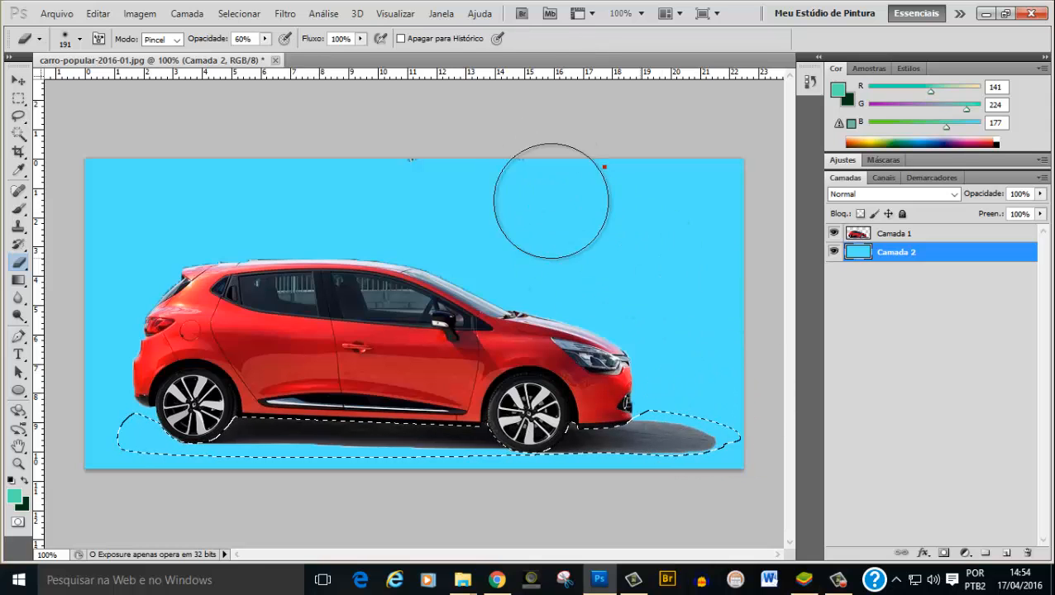
click(78, 36)
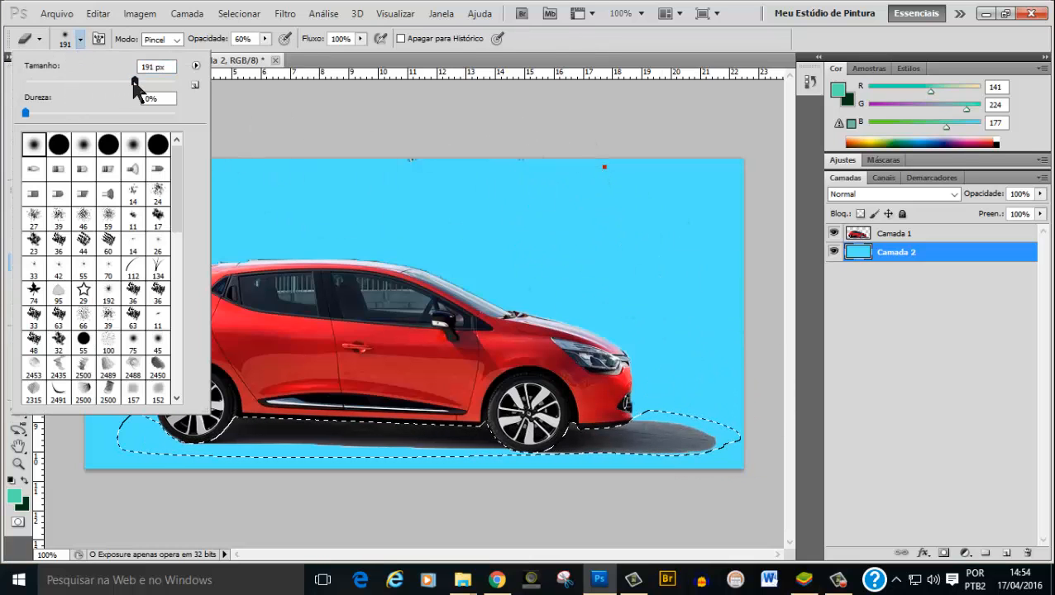
click(601, 42)
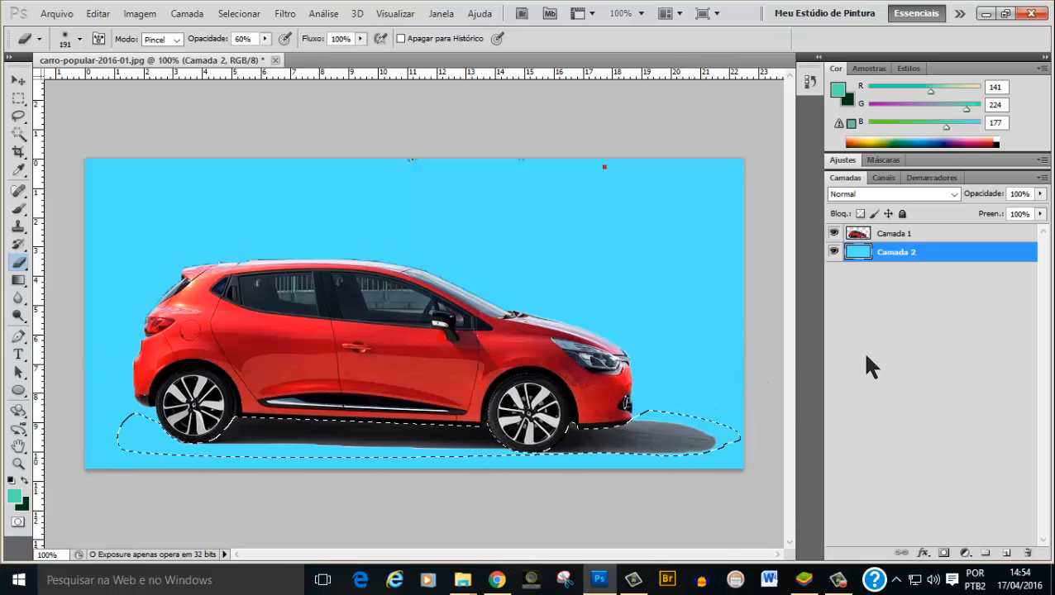
click(921, 238)
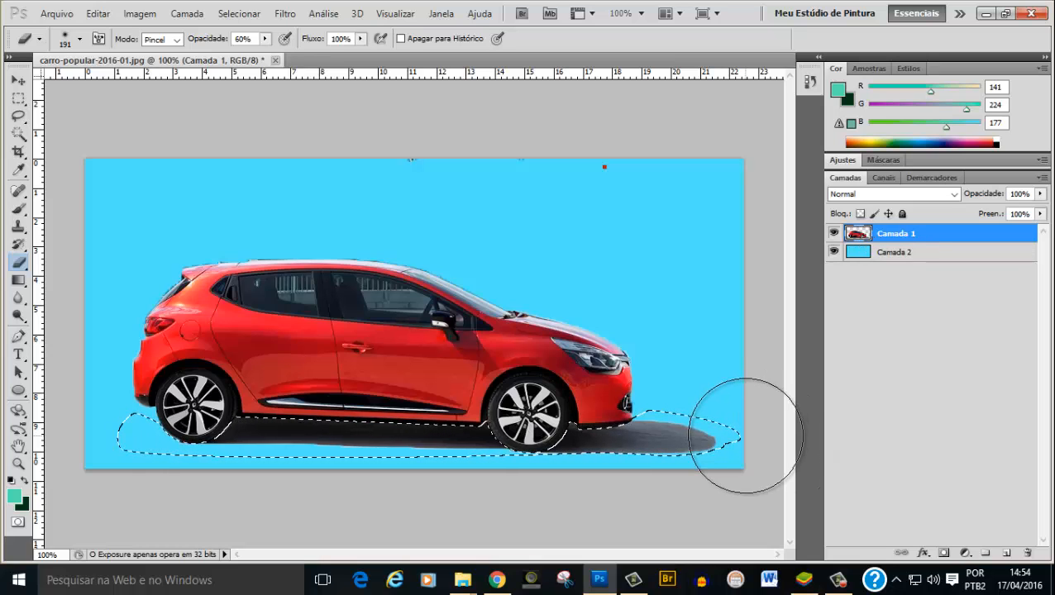
drag(713, 450, 287, 456)
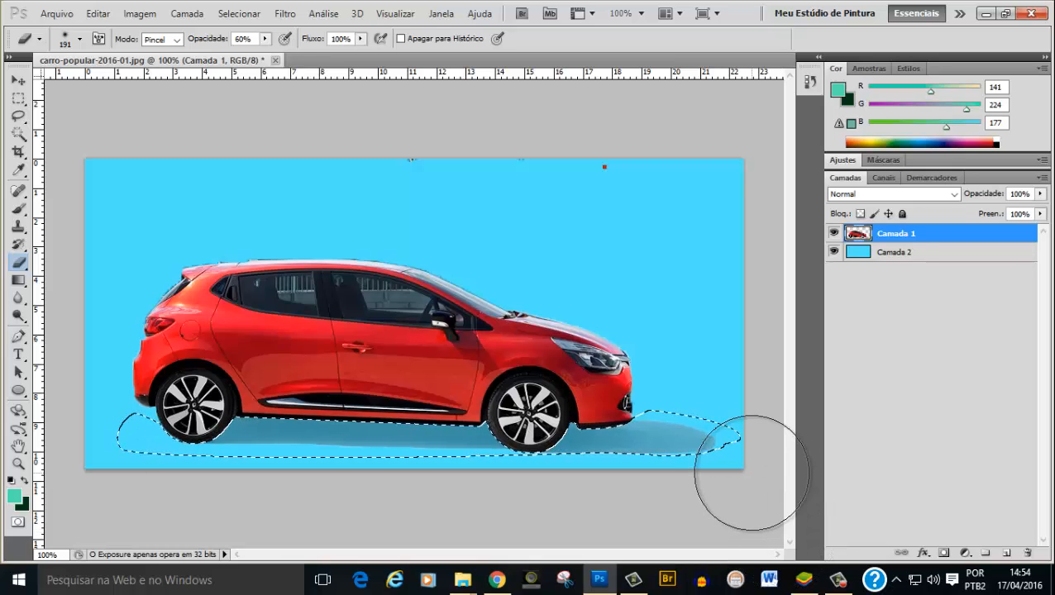
- Set the Eraser size to 31 px and soften the shadow's edges from its front tip back beneath the car
right_click(709, 429)
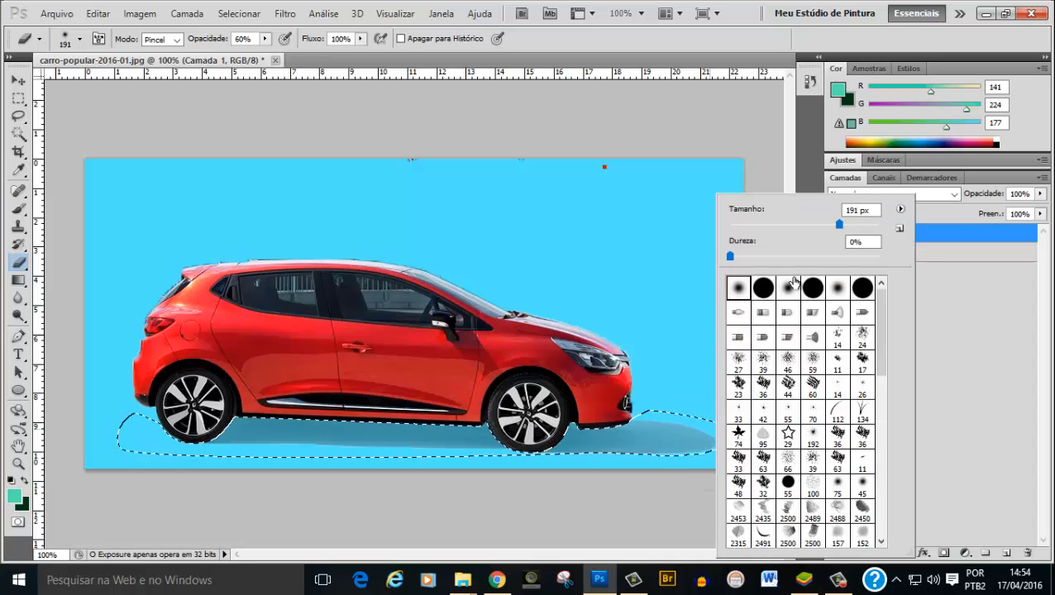
drag(839, 225, 841, 225)
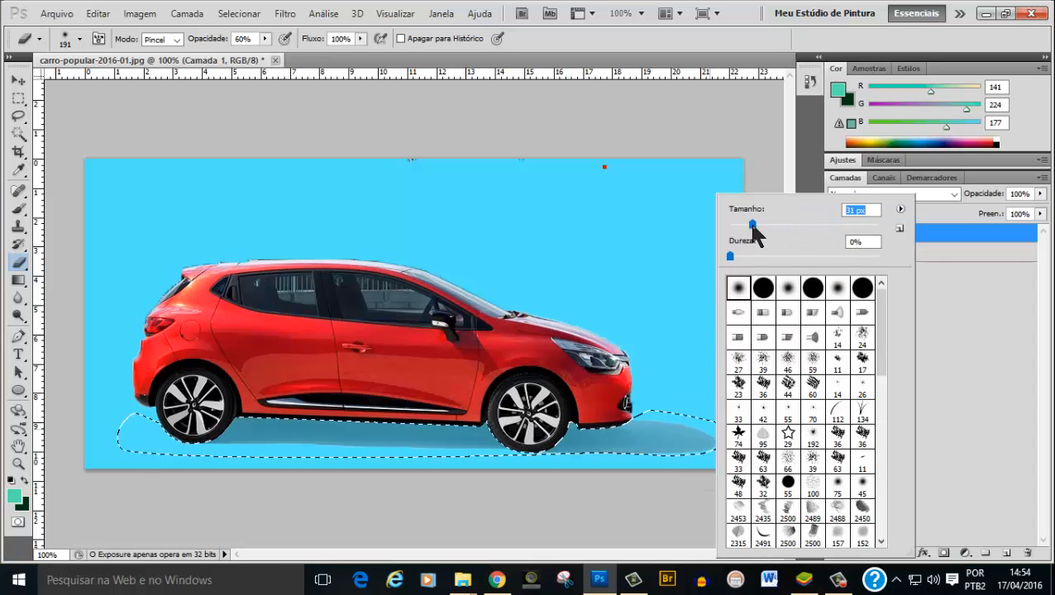
drag(752, 225, 753, 224)
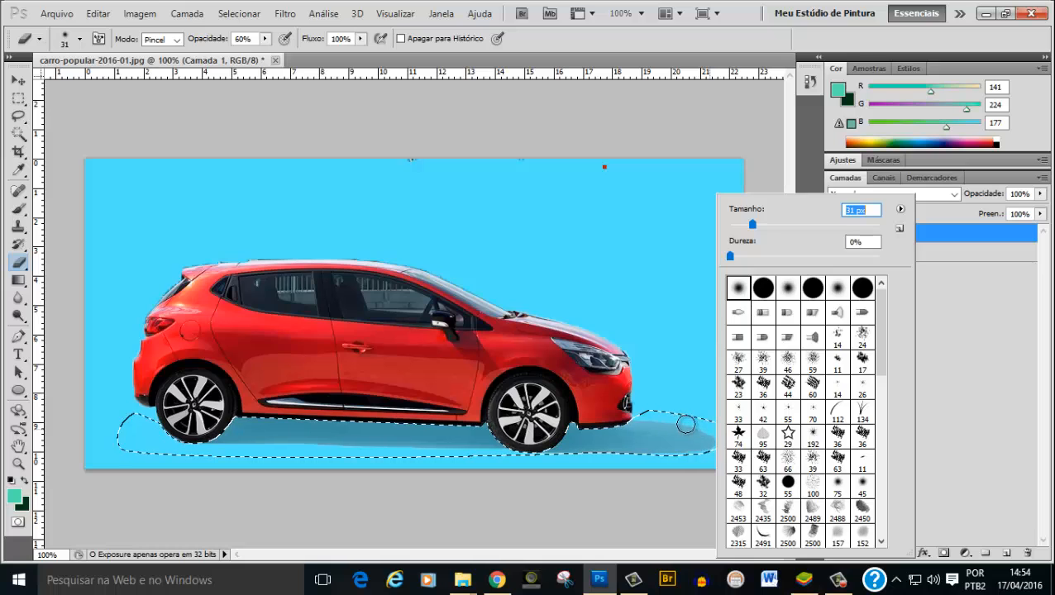
mouse_move(697, 426)
mouse_down()
mouse_move(686, 456)
mouse_move(714, 455)
mouse_move(707, 428)
mouse_move(723, 438)
mouse_move(703, 458)
mouse_move(606, 456)
mouse_up()
mouse_move(508, 456)
mouse_down()
mouse_move(388, 449)
mouse_move(501, 449)
mouse_move(185, 439)
mouse_move(249, 454)
mouse_move(219, 451)
mouse_move(337, 454)
mouse_move(238, 456)
mouse_move(206, 448)
mouse_move(384, 452)
mouse_move(329, 452)
mouse_move(368, 456)
mouse_move(336, 453)
mouse_move(425, 444)
mouse_up()
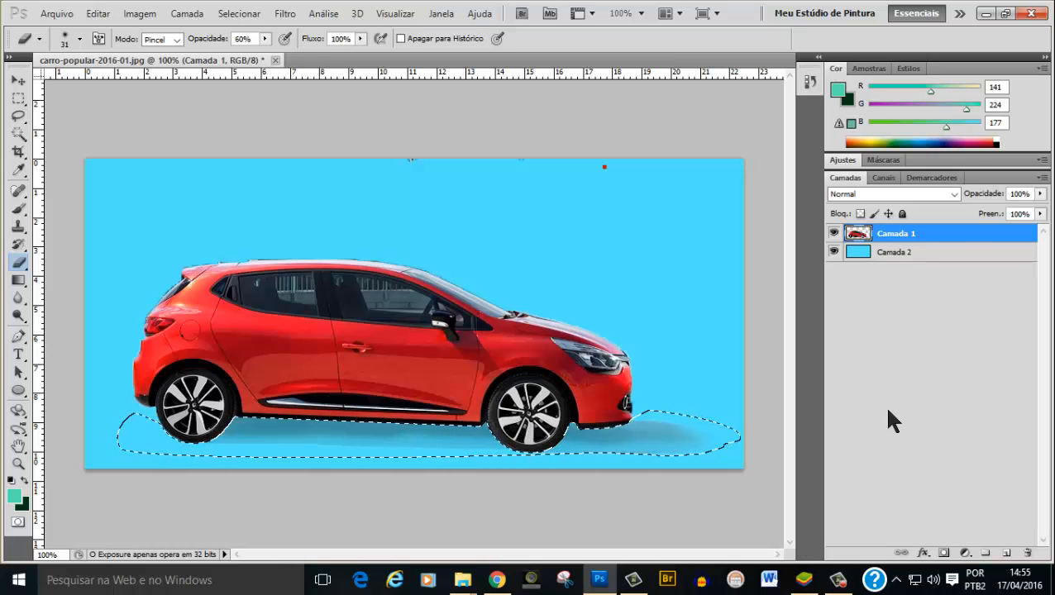
- Undo all the Eraser strokes on the shadow by reverting the image history to the Laço state
click(811, 83)
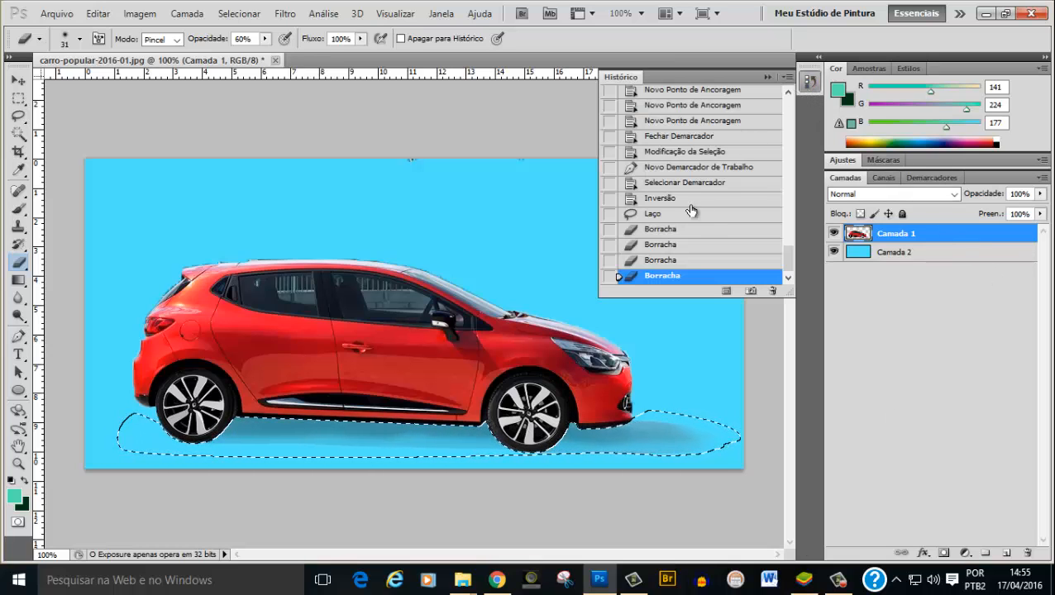
click(657, 214)
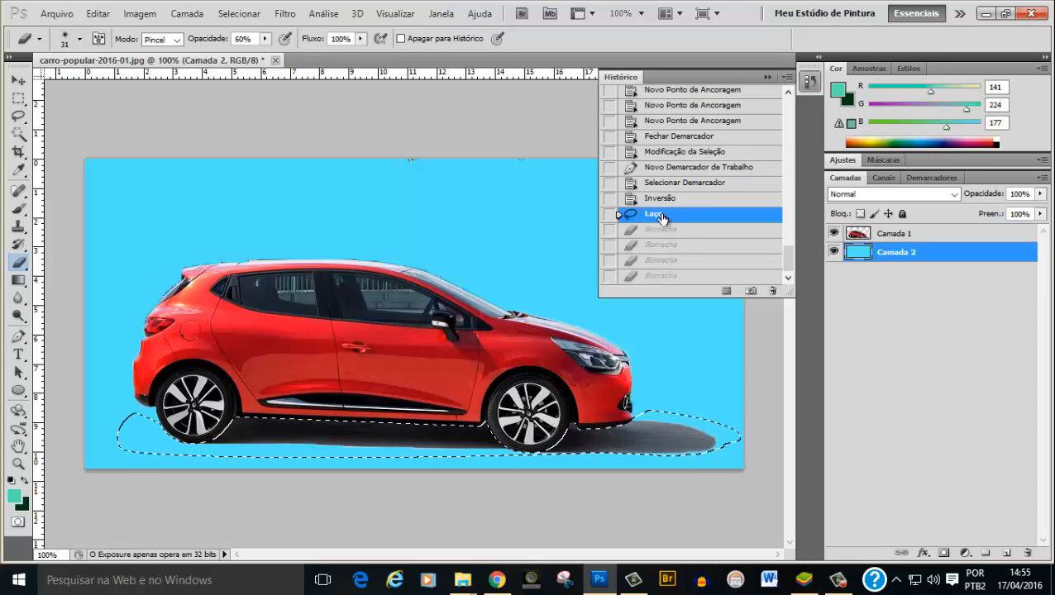
click(768, 76)
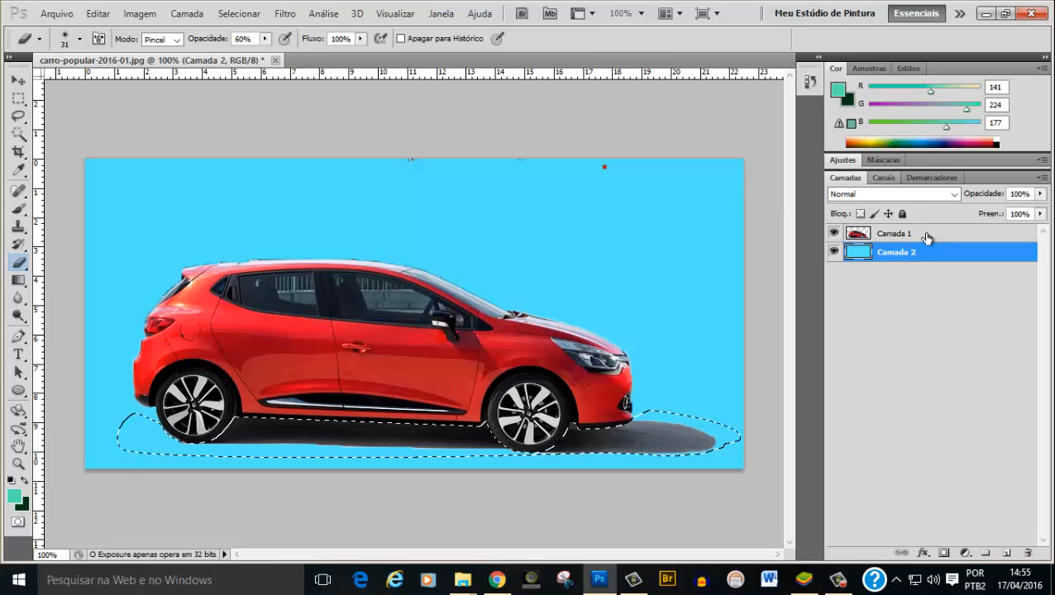
- Apply a Gaussian Blur (Desfoque Gaussiano) to the selected shadow area on Camada 1, adjusting the radius until the shadow's edges are soft
click(860, 241)
click(284, 14)
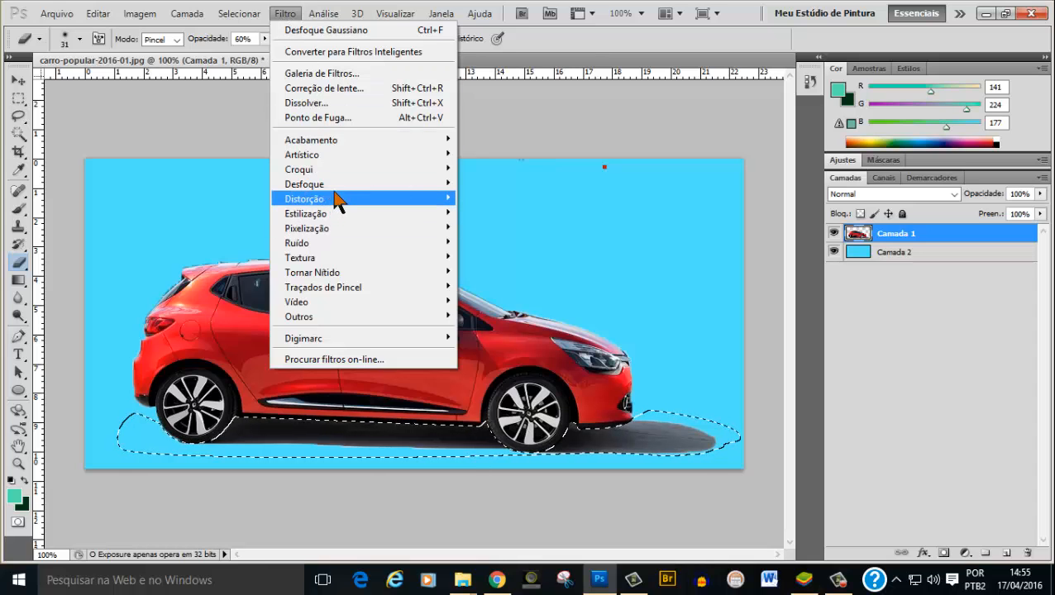
mouse_move(335, 183)
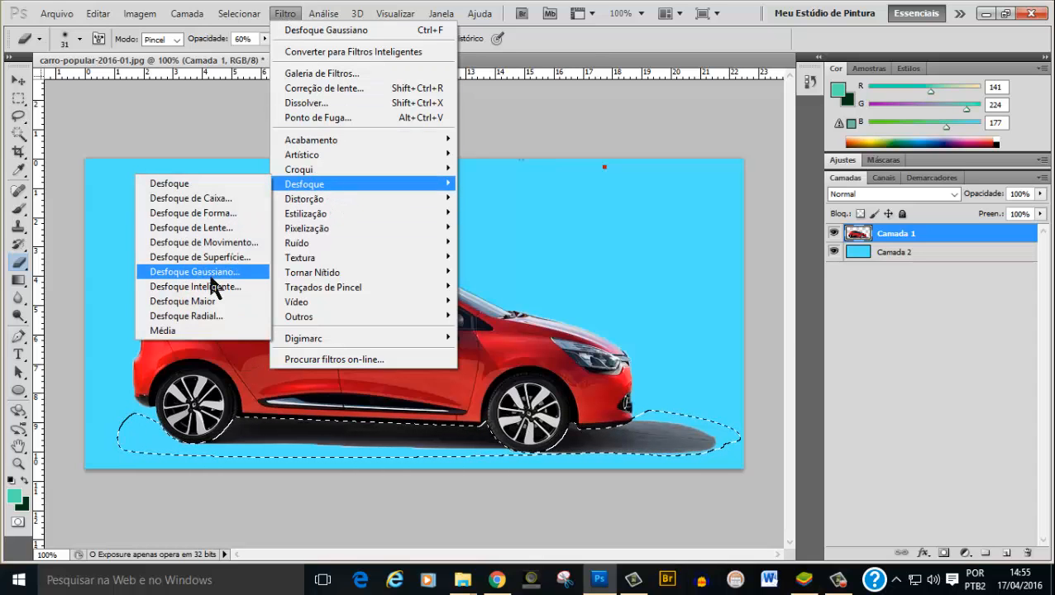
click(213, 278)
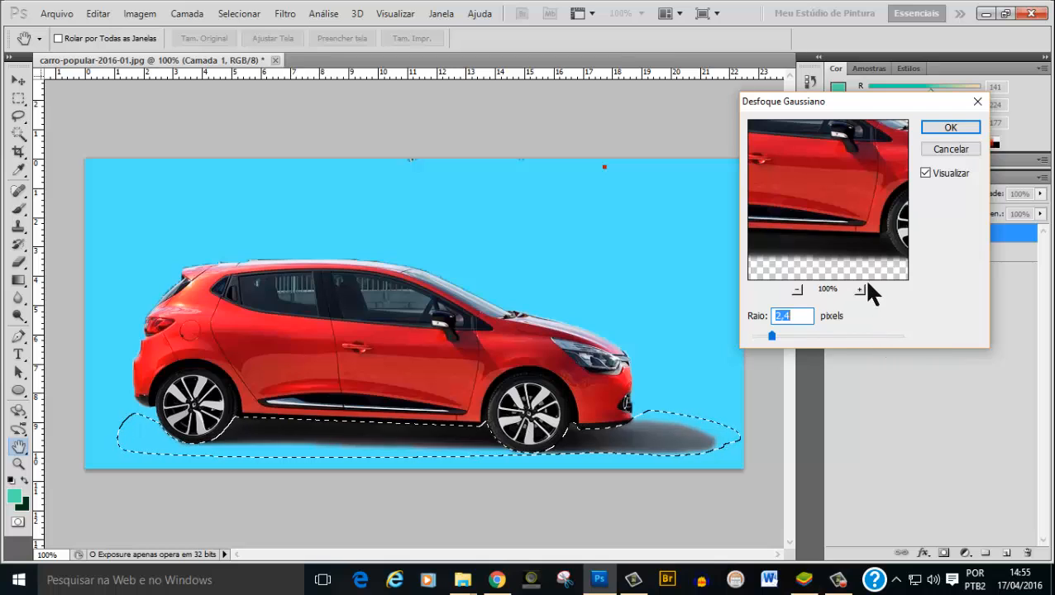
drag(772, 334, 801, 336)
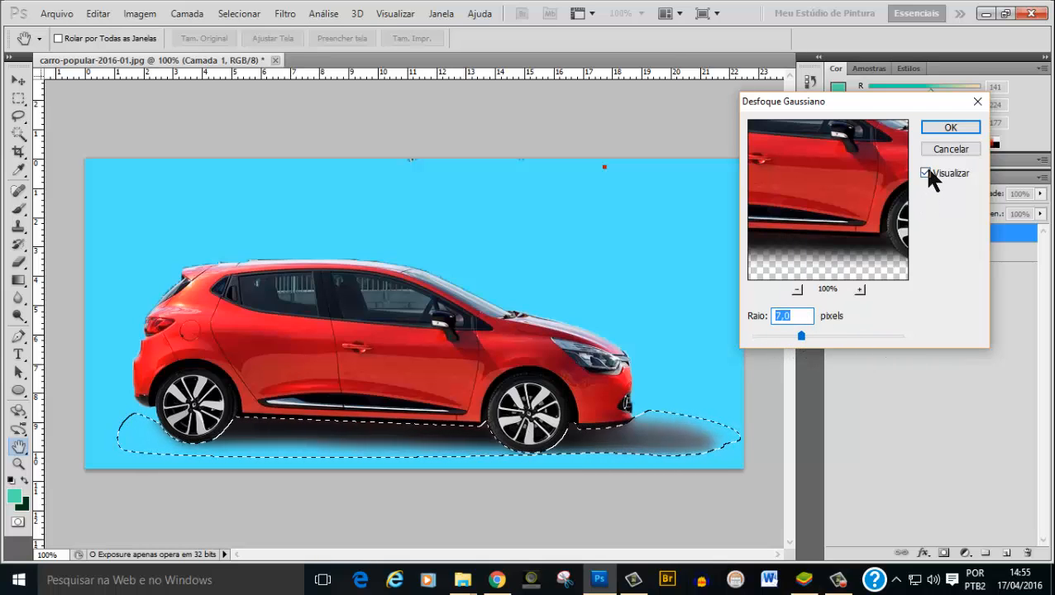
mouse_move(801, 336)
mouse_down()
mouse_move(775, 337)
mouse_move(807, 336)
mouse_up()
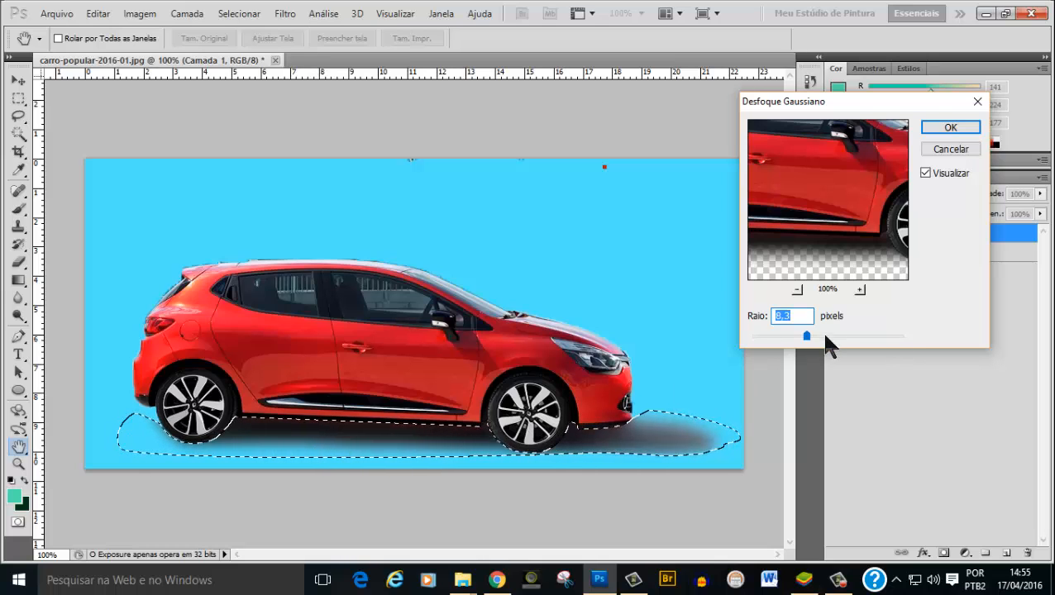
mouse_move(808, 336)
mouse_down()
mouse_move(827, 337)
mouse_move(803, 336)
mouse_up()
click(960, 128)
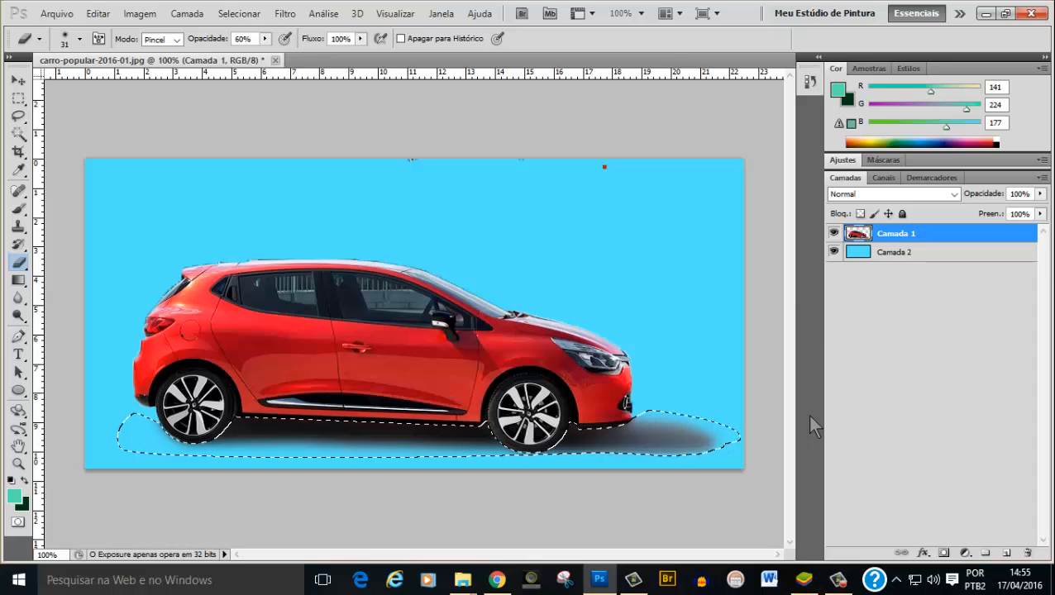
- Deselect the shadow area and switch to the Move tool
key(ctrl+d)
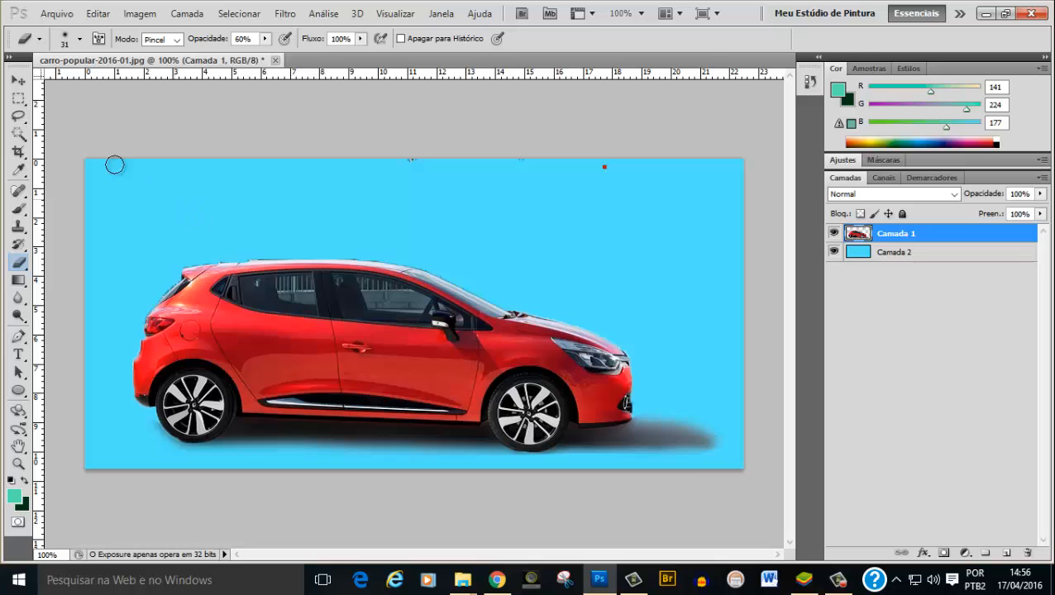
click(20, 134)
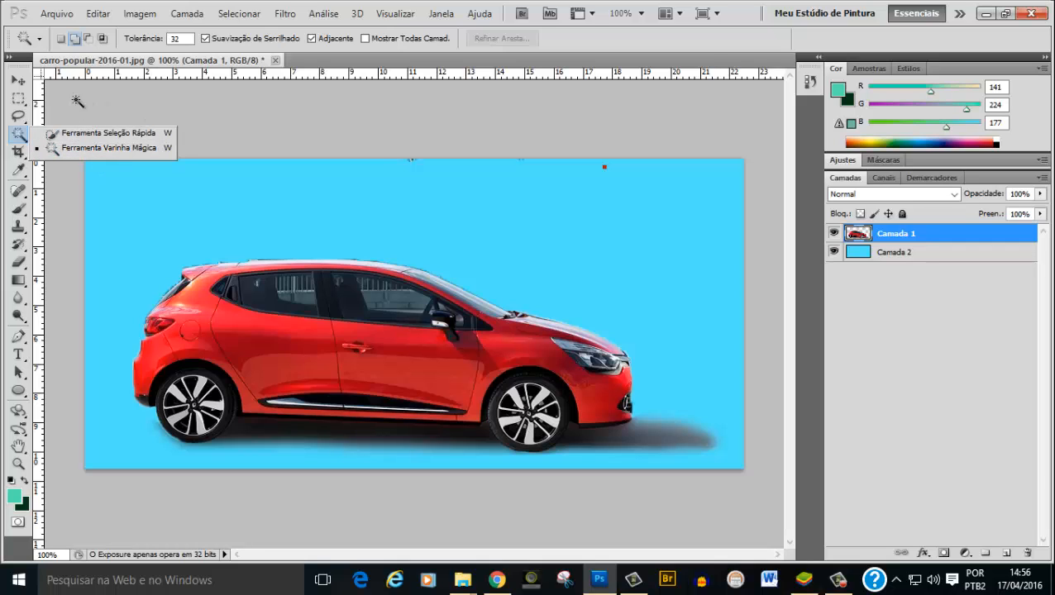
click(20, 81)
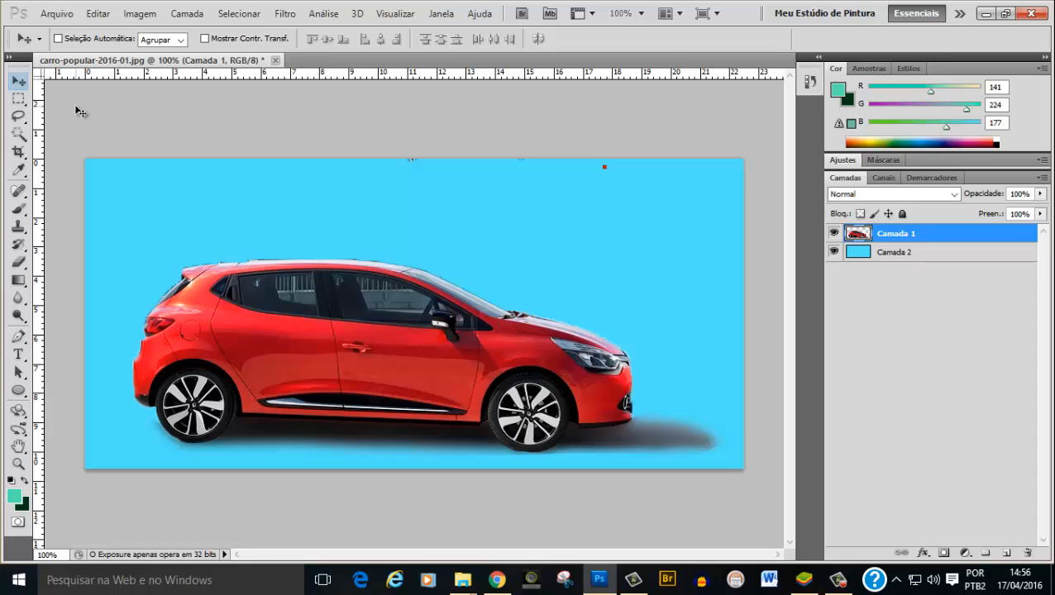